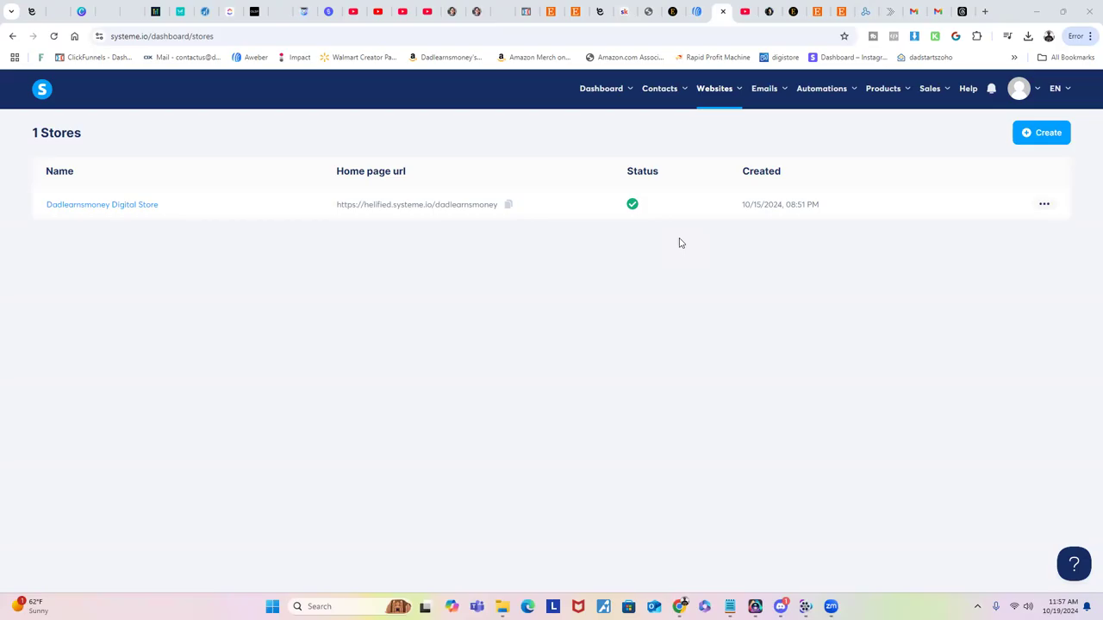
Step: Dismiss the new store form and open the Dadlearnsmoney Digital Store page instead
mouse_move(712, 93)
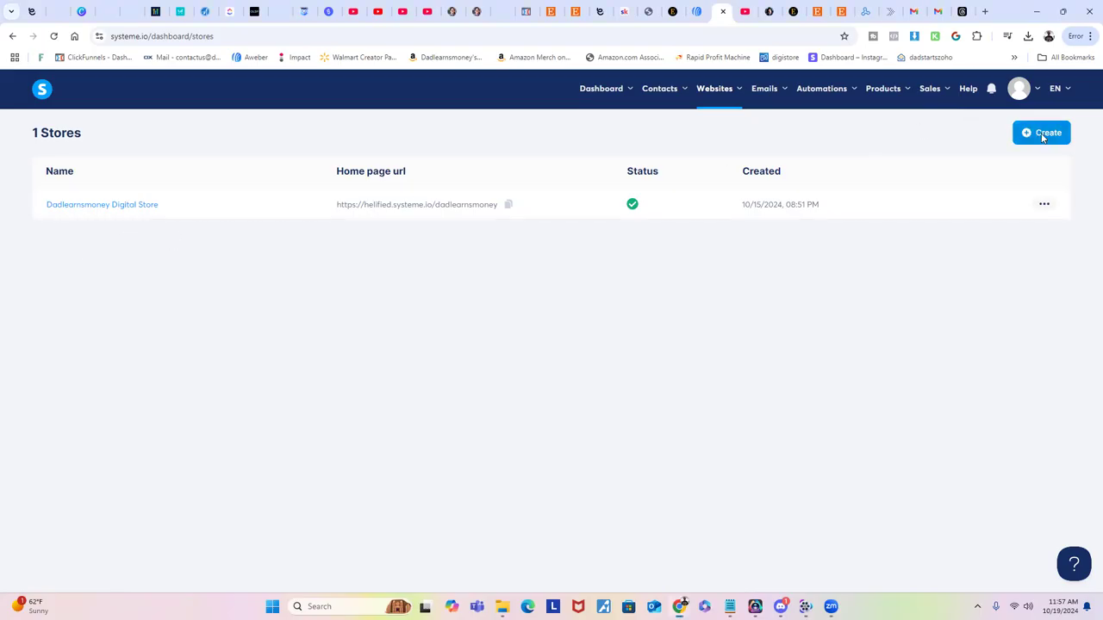
click(1043, 134)
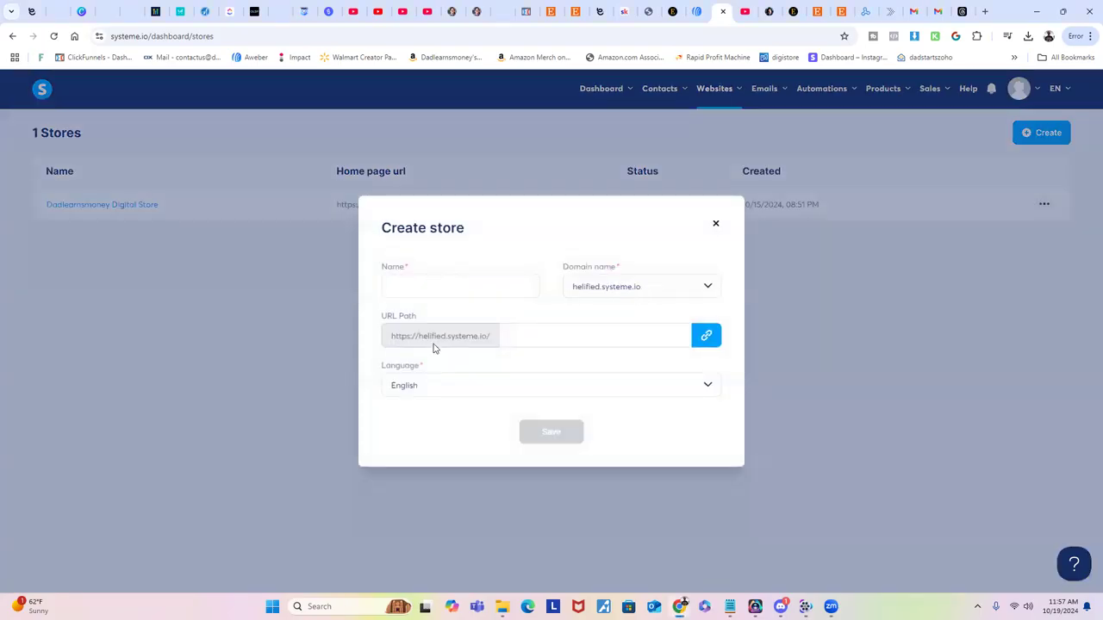
click(716, 226)
click(91, 210)
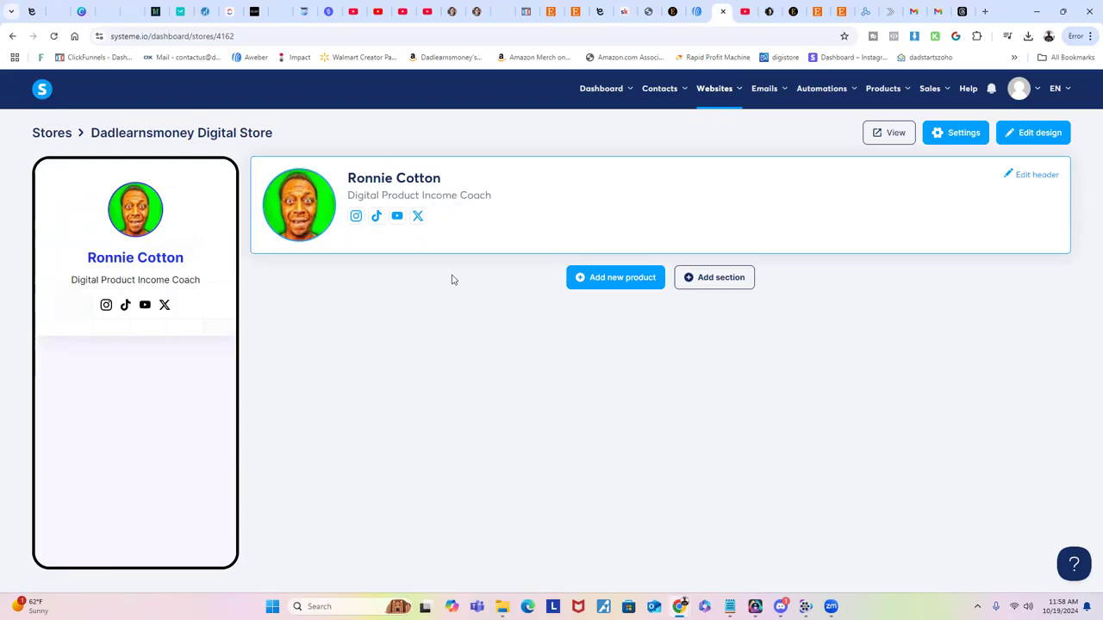
click(1025, 178)
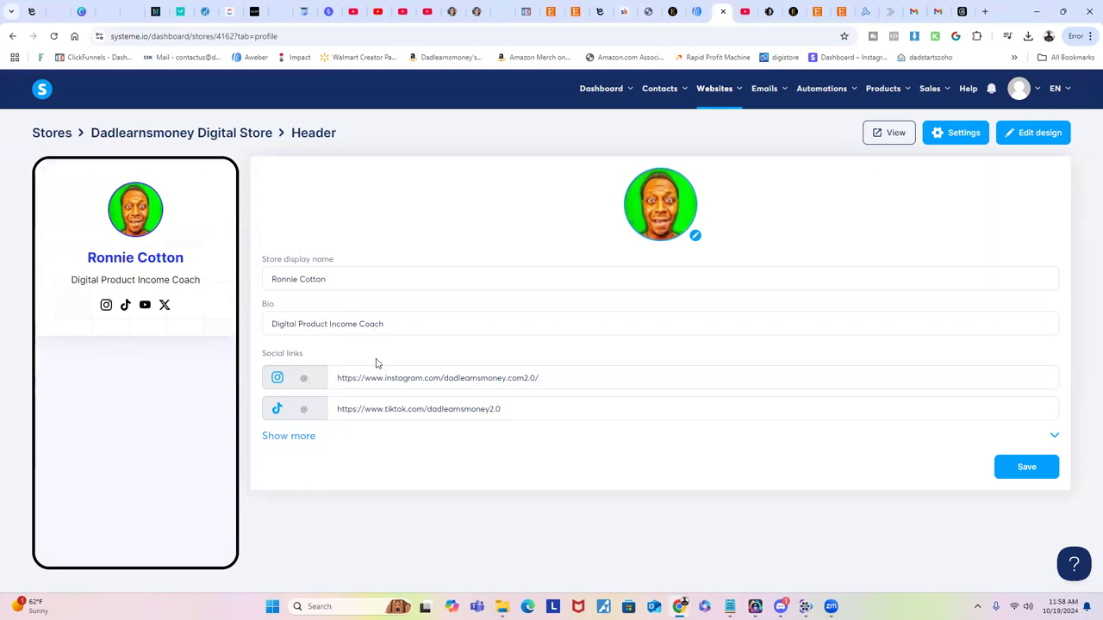
click(297, 441)
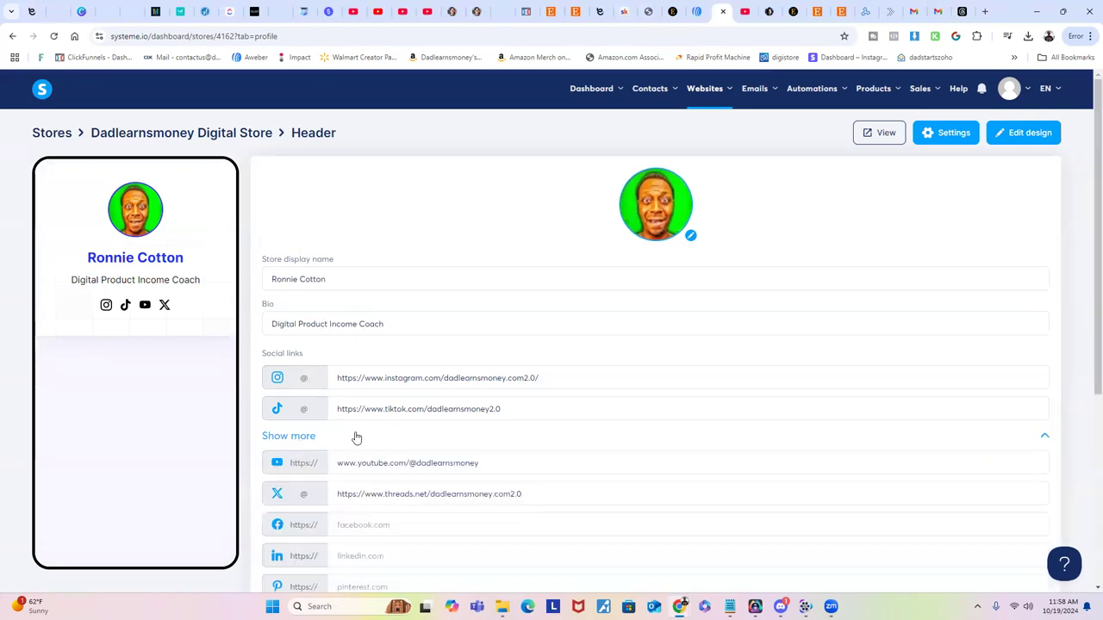
scroll(328, 430, down, 4)
scroll(301, 496, up, 2)
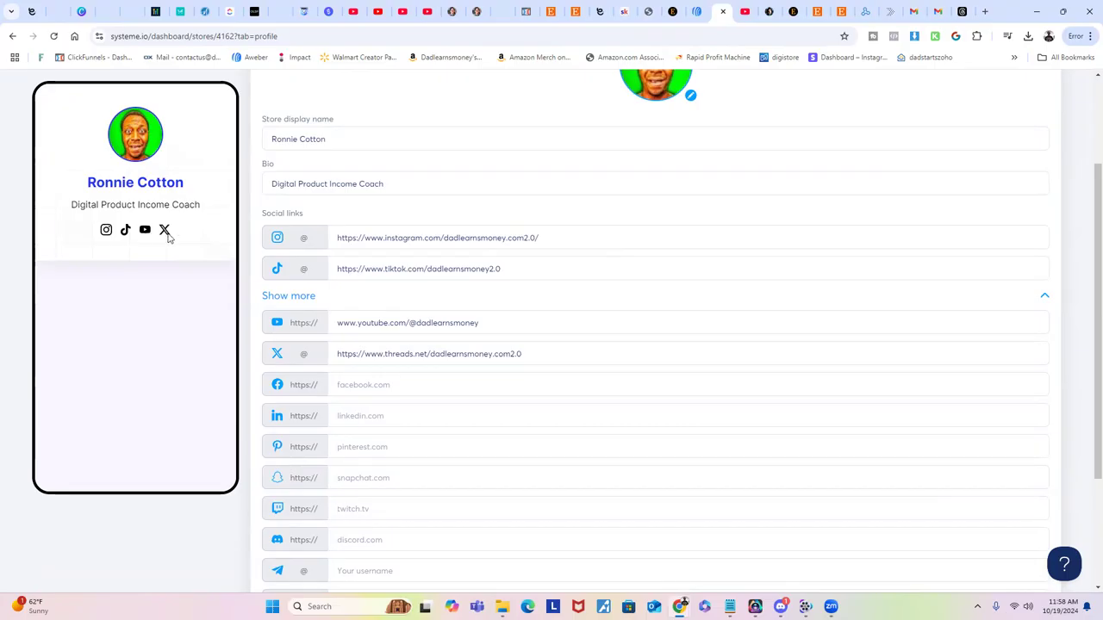
scroll(344, 388, down, 3)
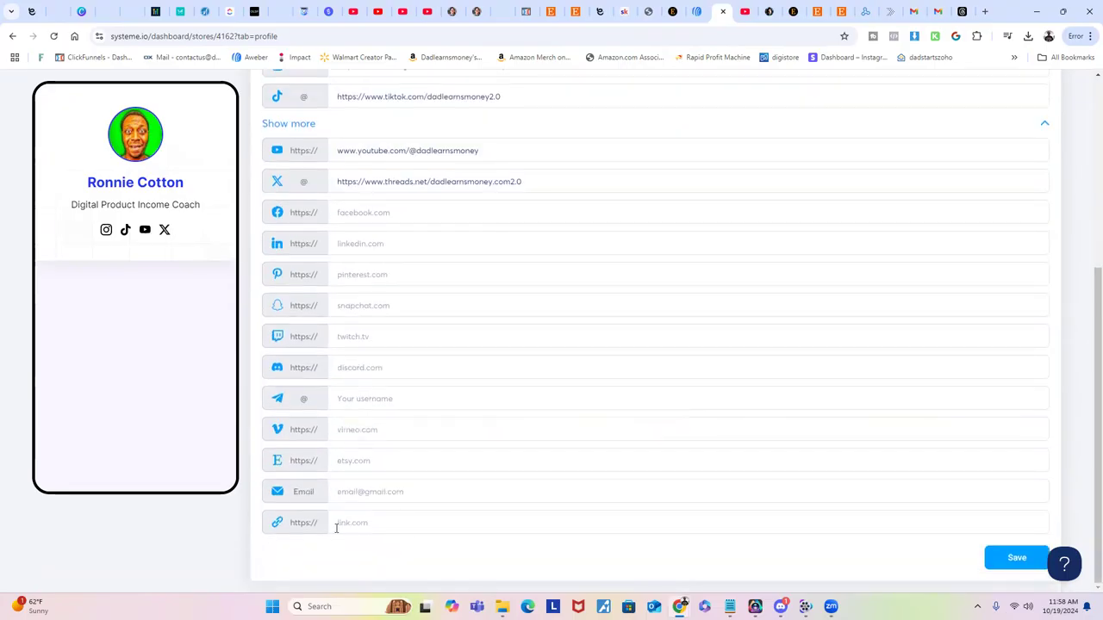
scroll(517, 430, up, 3)
click(1030, 302)
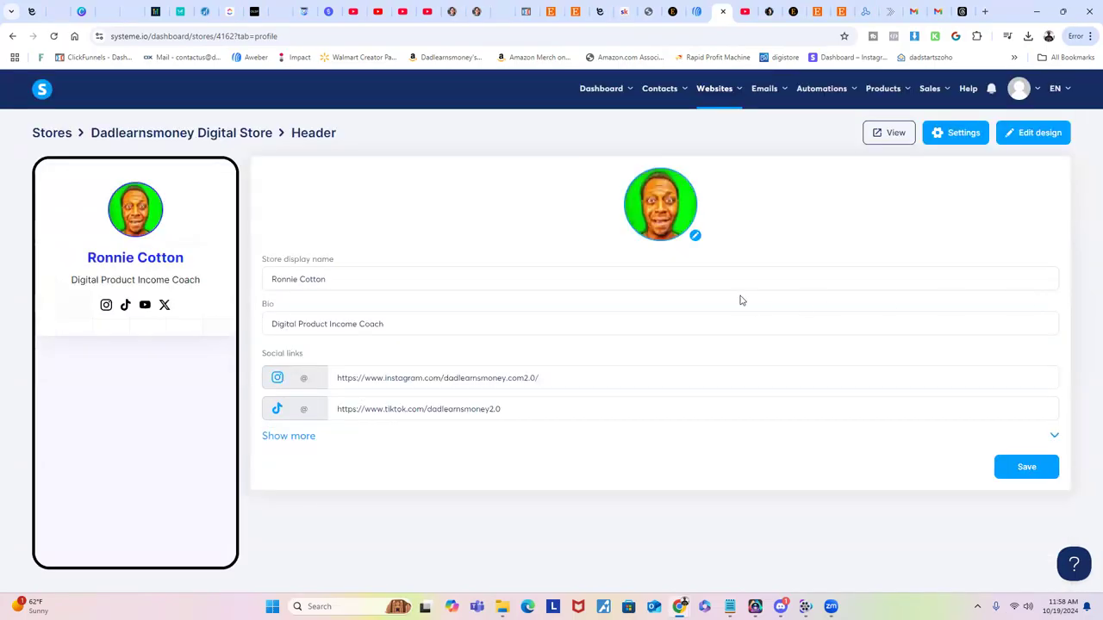
click(695, 235)
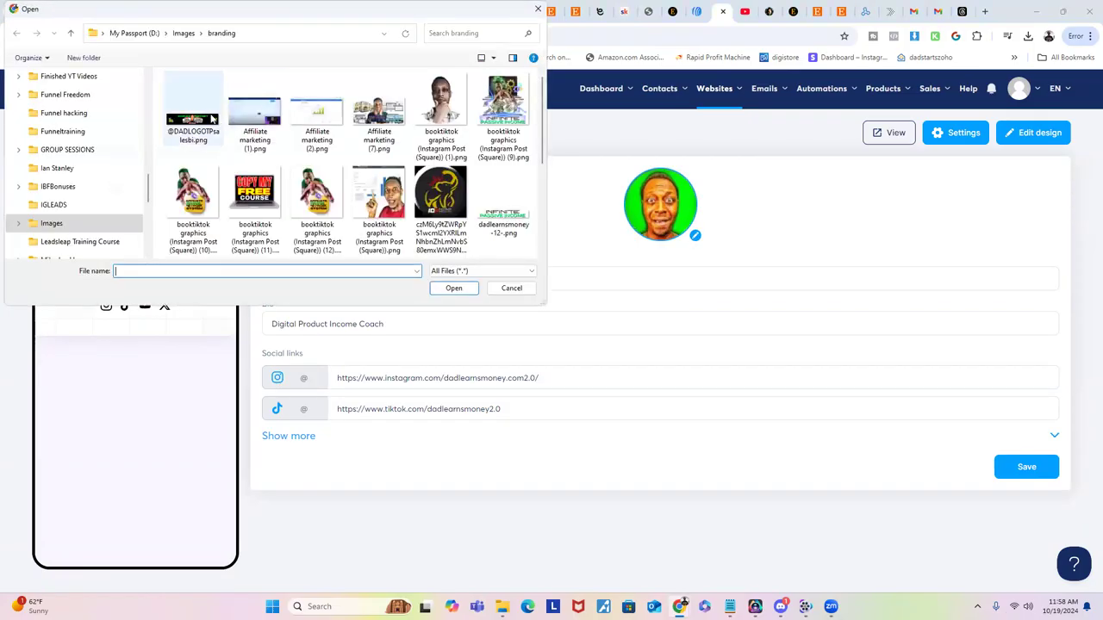
click(538, 9)
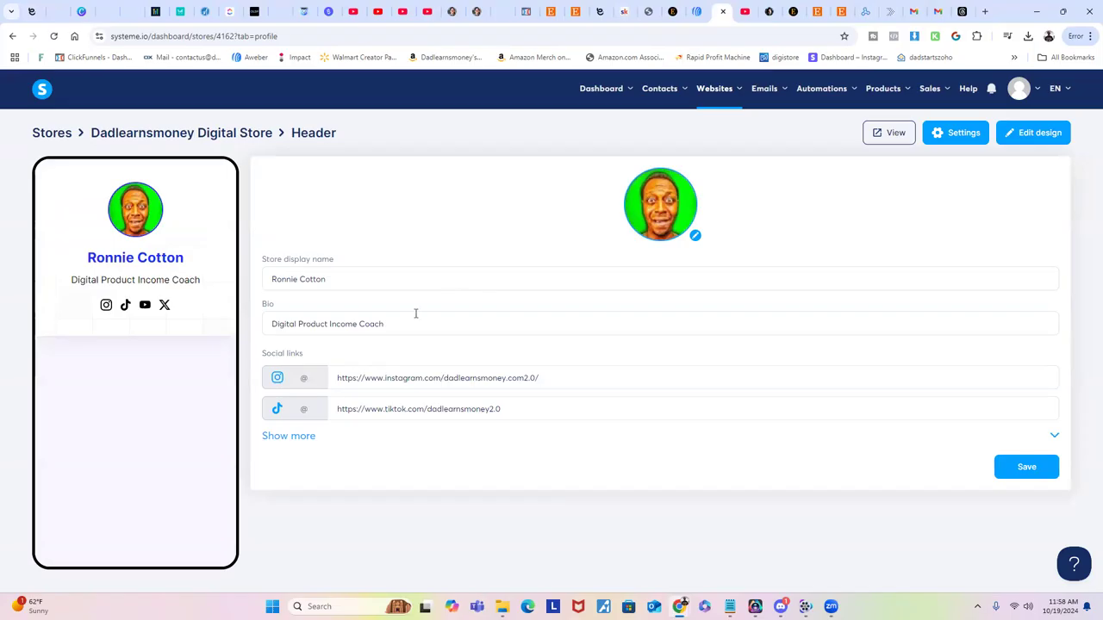
click(1024, 468)
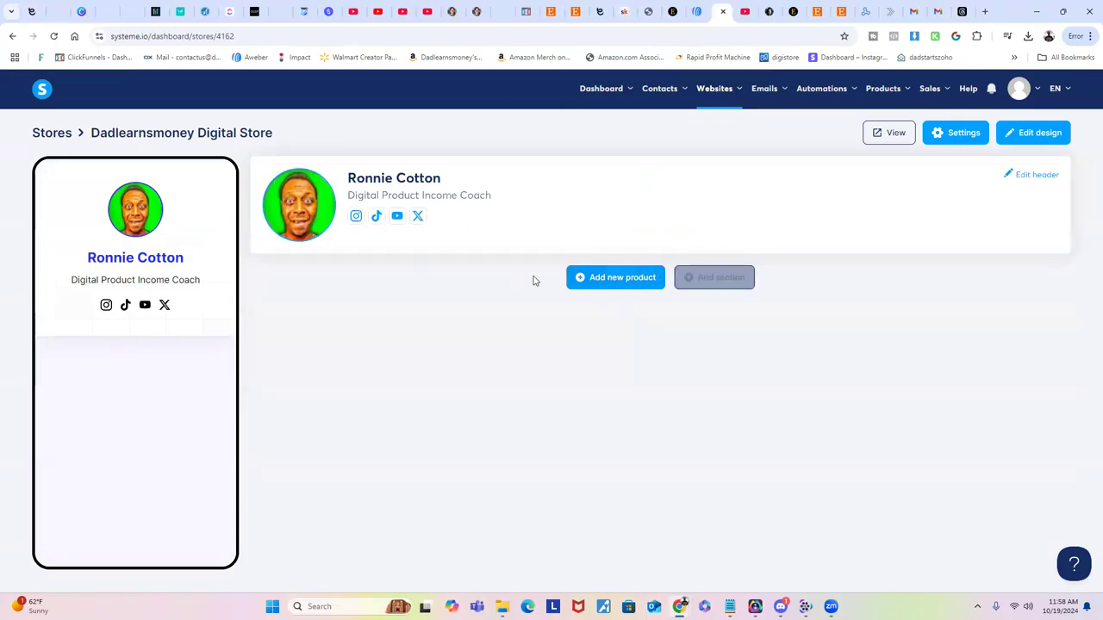
click(689, 278)
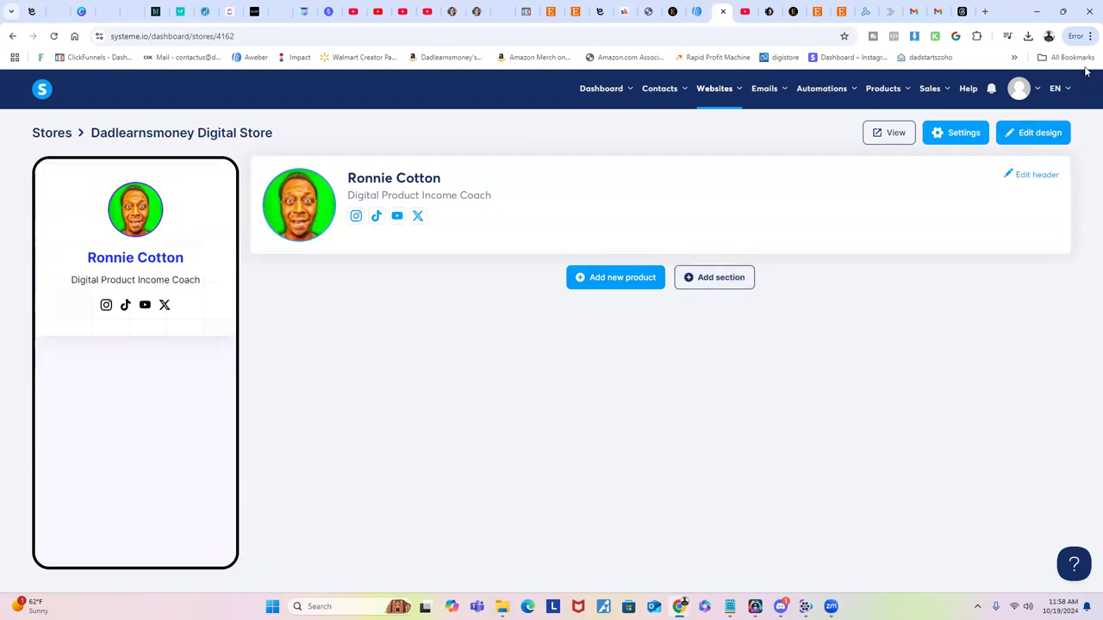
click(1005, 143)
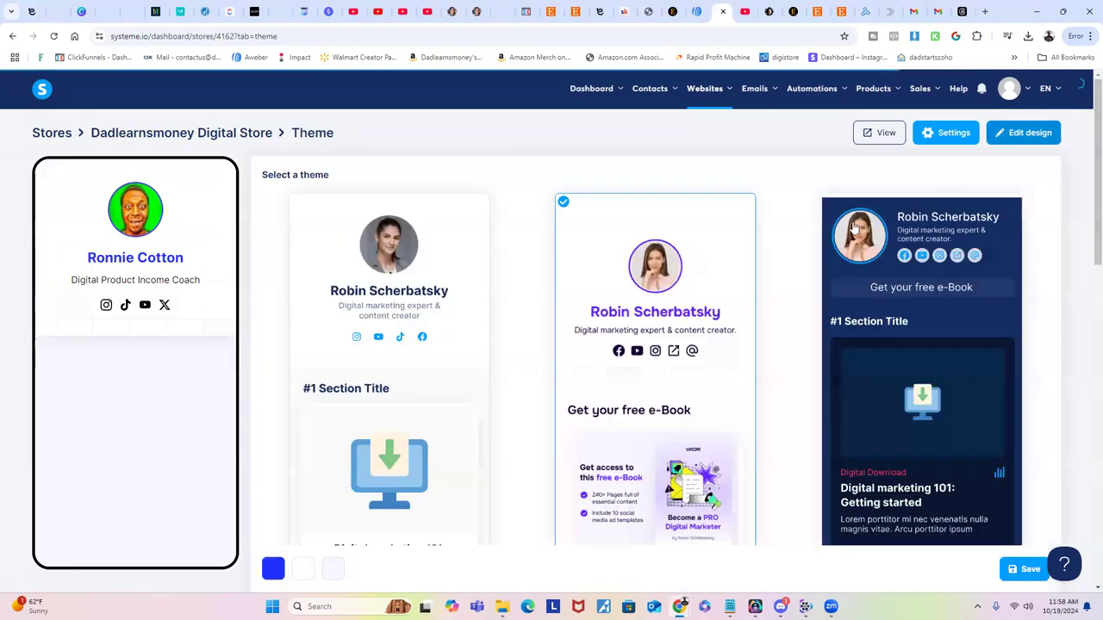
scroll(442, 280, down, 1)
scroll(442, 280, down, 8)
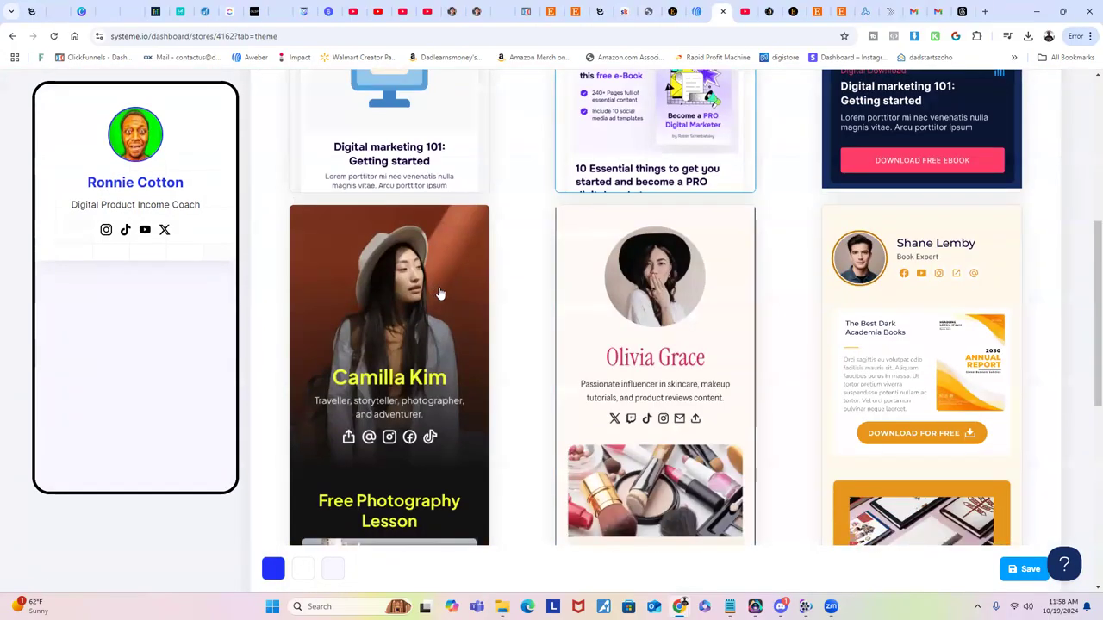
scroll(458, 298, up, 10)
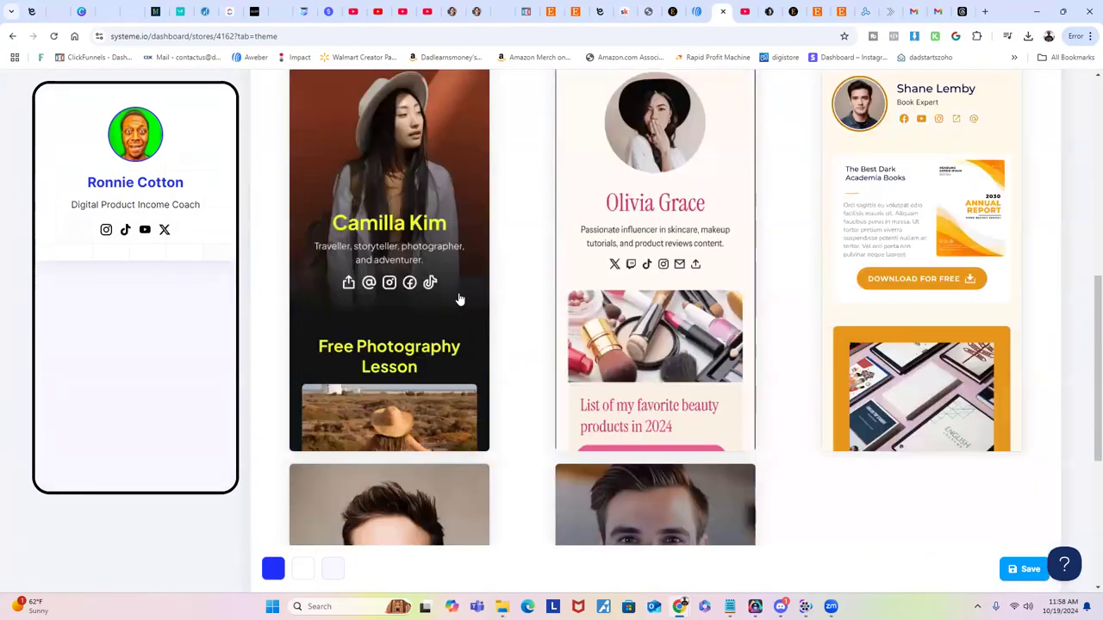
scroll(655, 293, down, 2)
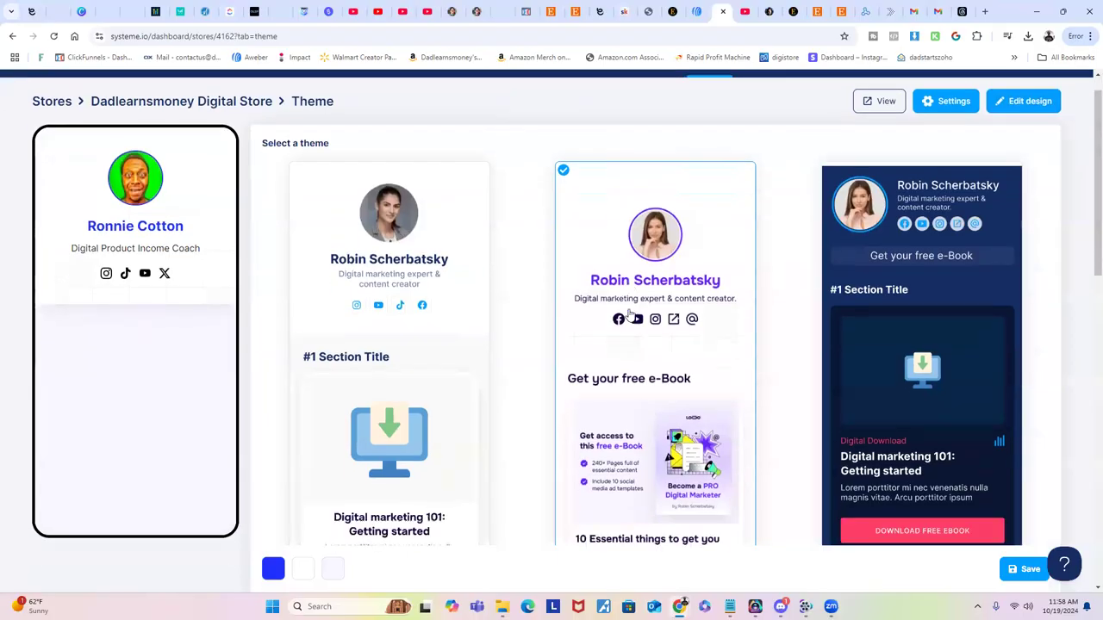
scroll(433, 298, up, 2)
scroll(852, 343, down, 5)
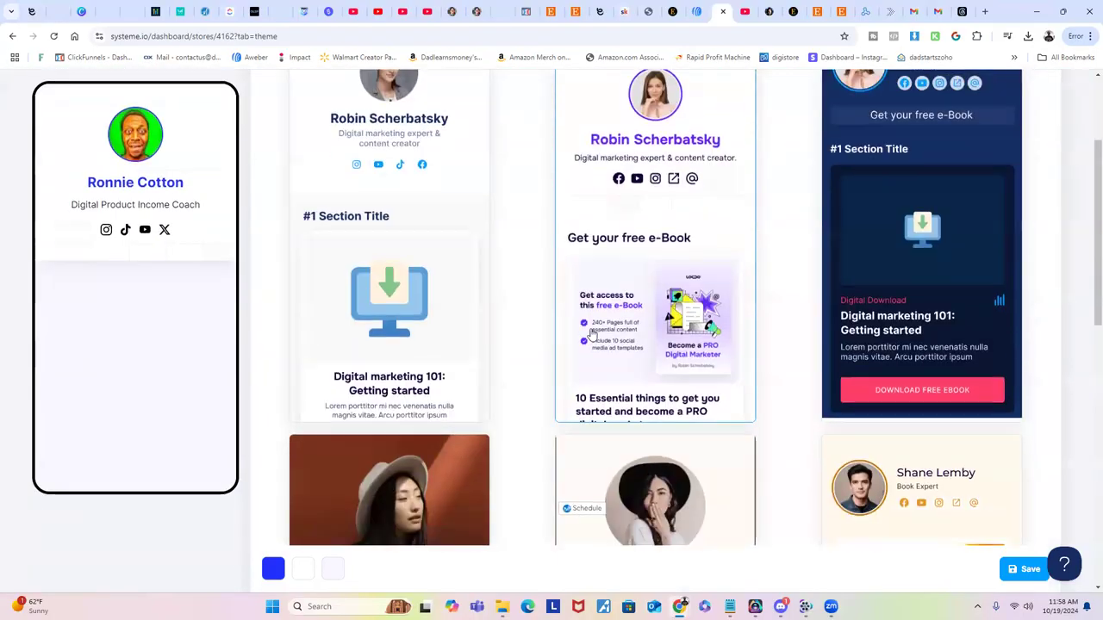
scroll(566, 361, down, 5)
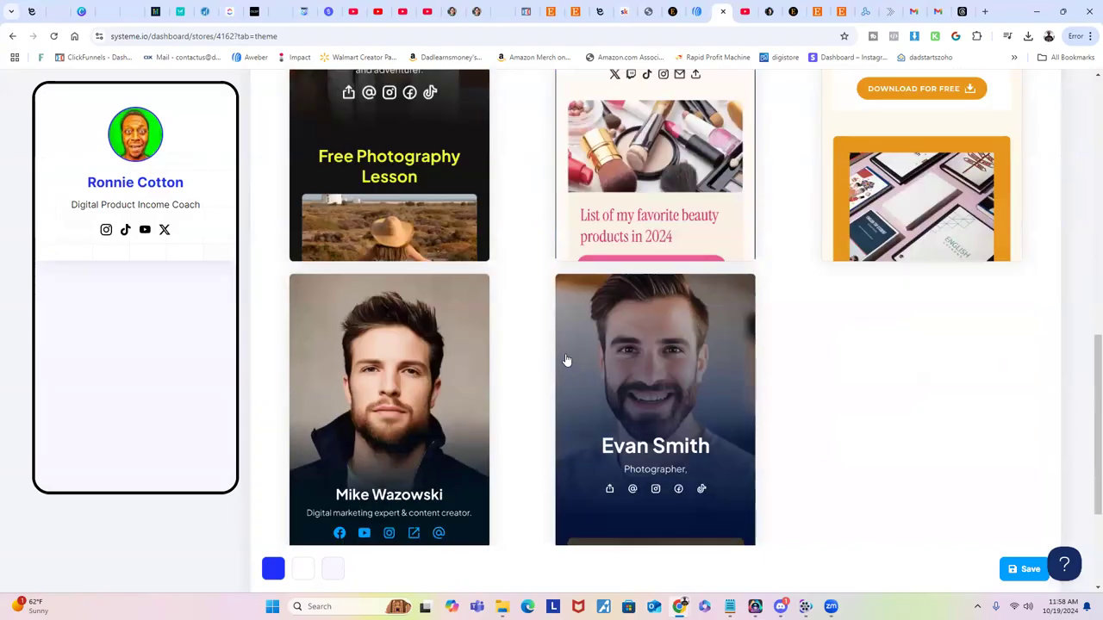
scroll(566, 360, up, 7)
scroll(566, 357, up, 2)
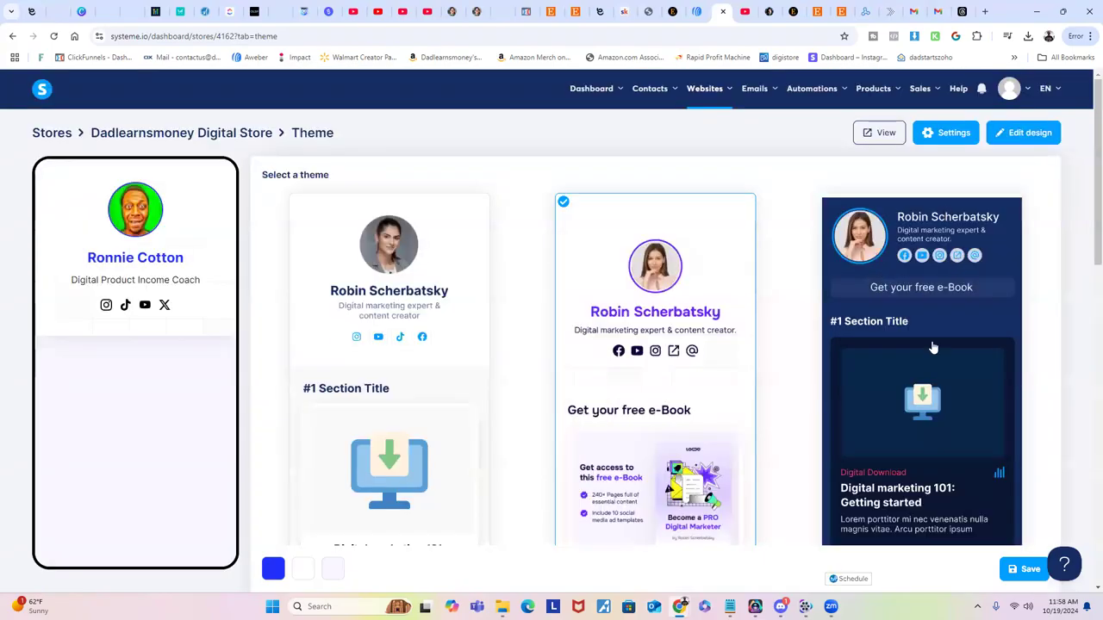
scroll(939, 366, down, 2)
click(1010, 564)
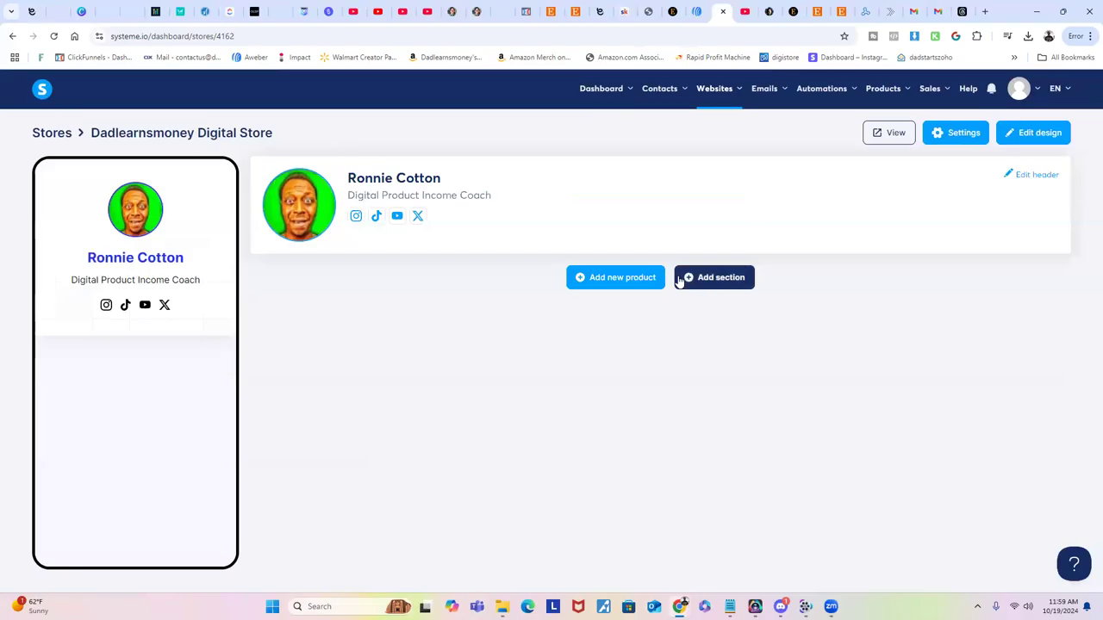
Step: Start adding a new product to the Dadlearnsmoney Digital Store
click(634, 287)
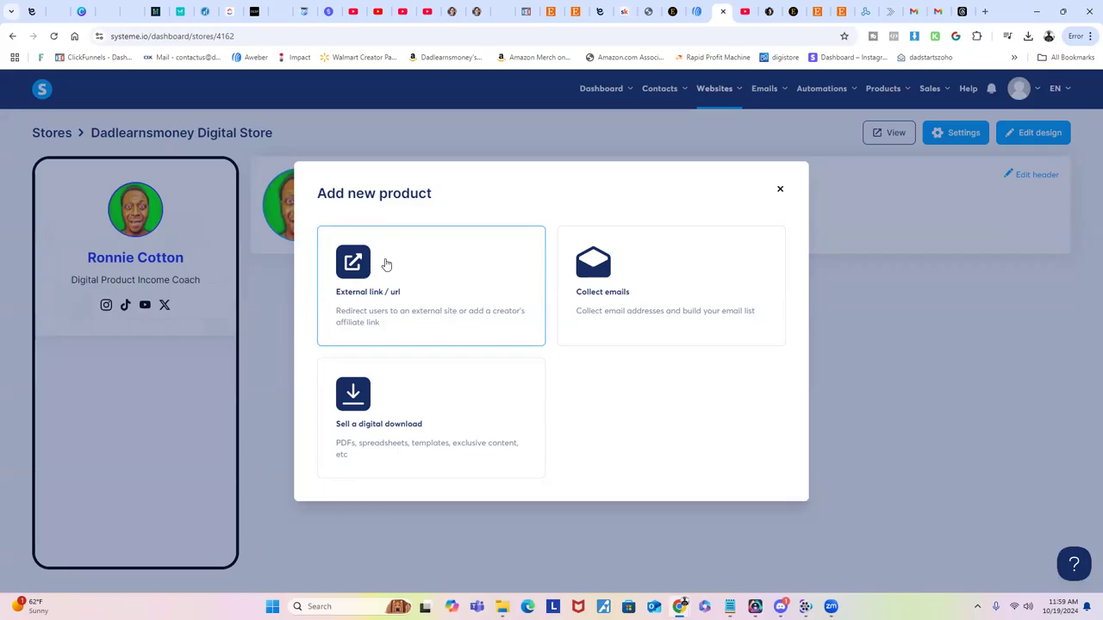
Step: Choose to sell a digital download and upload the product graphic as its thumbnail
click(442, 426)
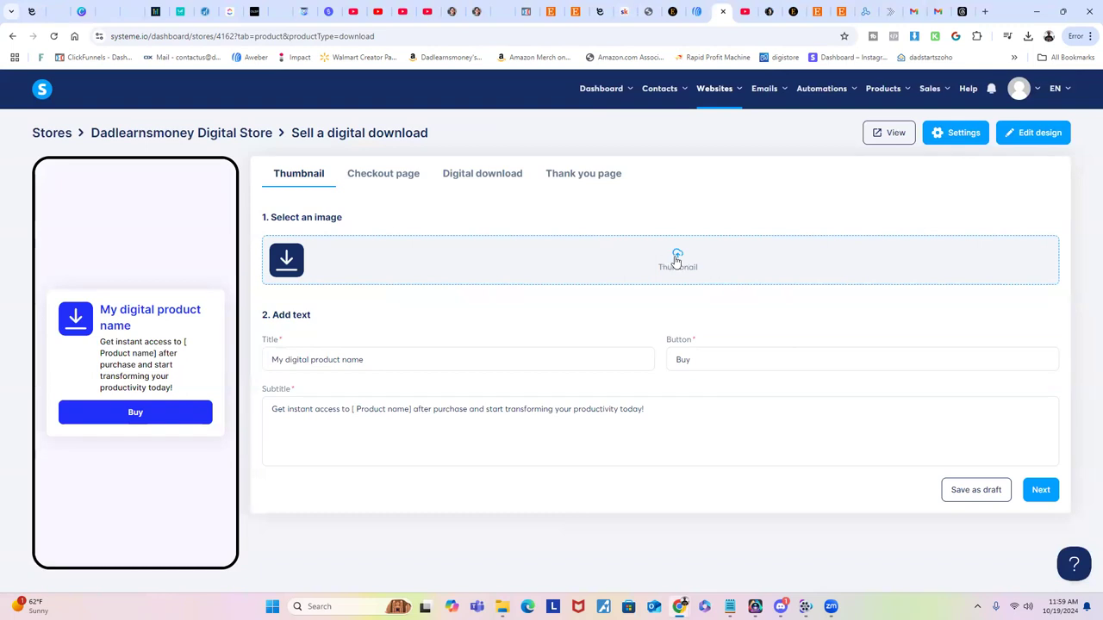
click(360, 261)
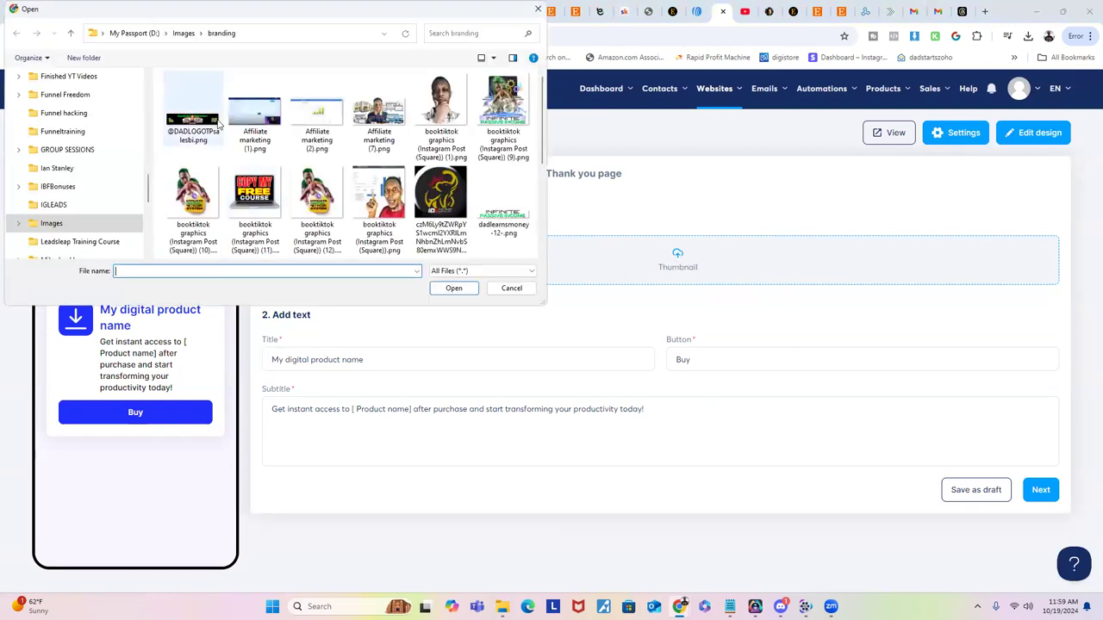
click(193, 203)
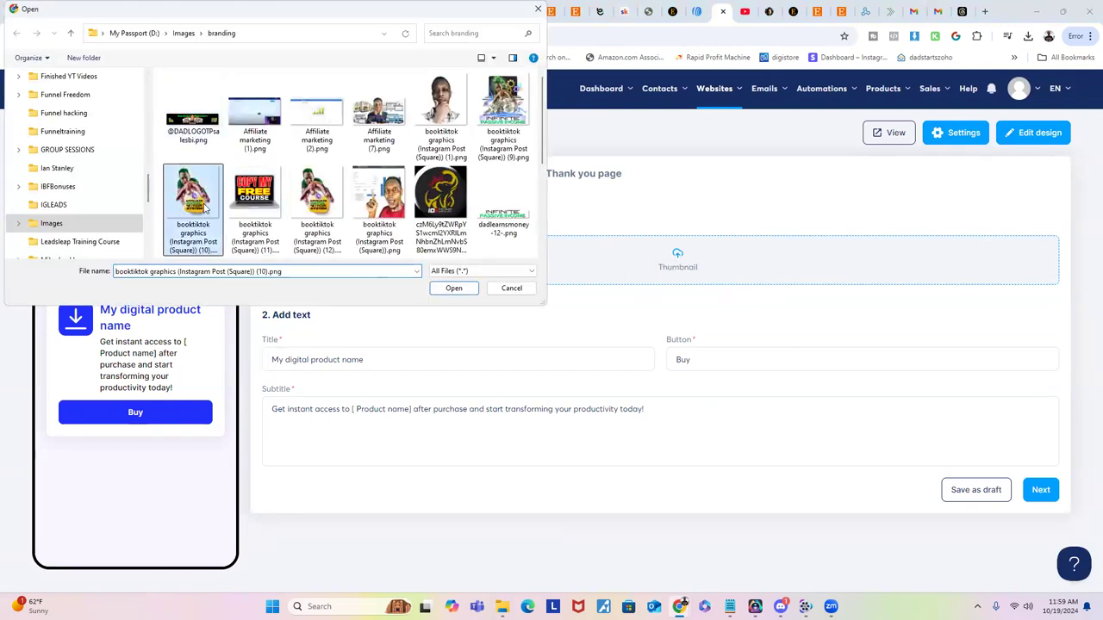
click(452, 289)
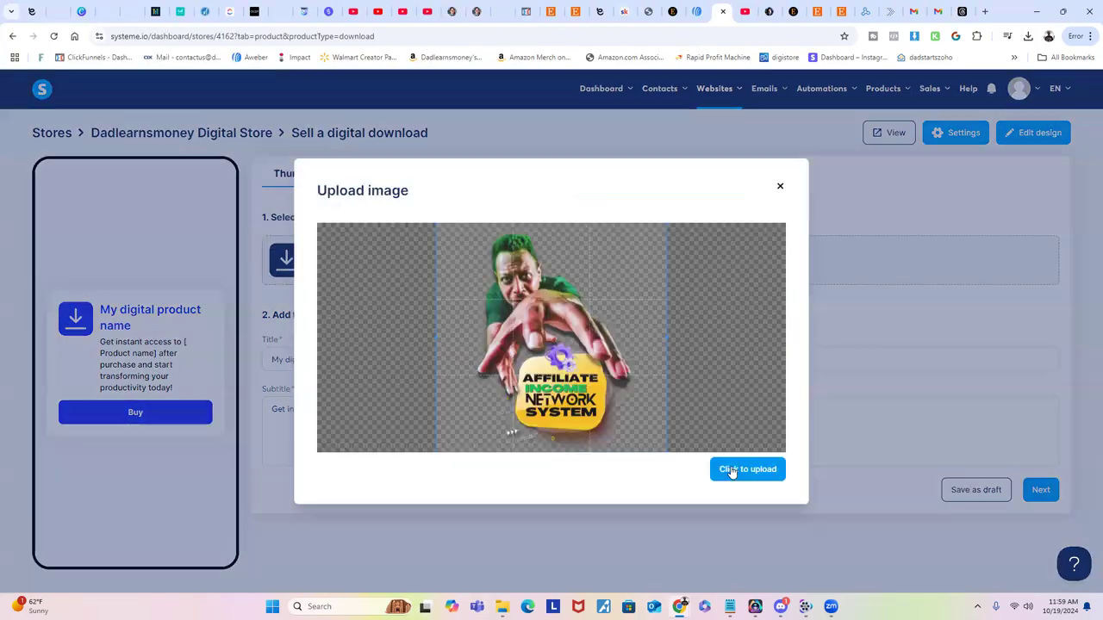
click(730, 469)
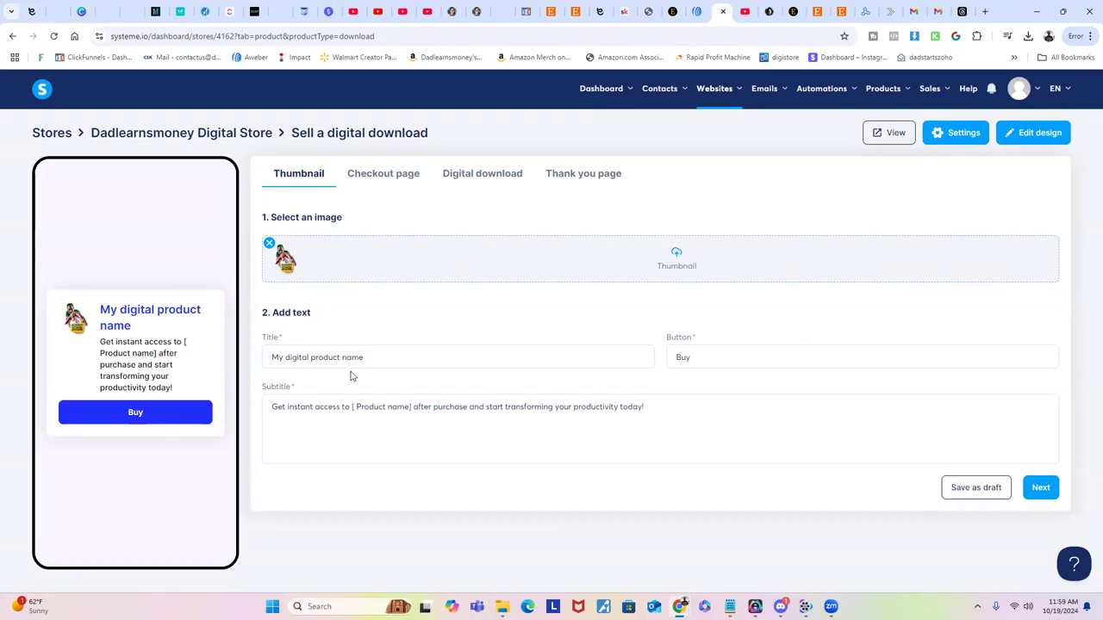
Step: Title the product 'Affiliate Income System' and change the button label from Buy to 'Download Now'
triple_click(303, 354)
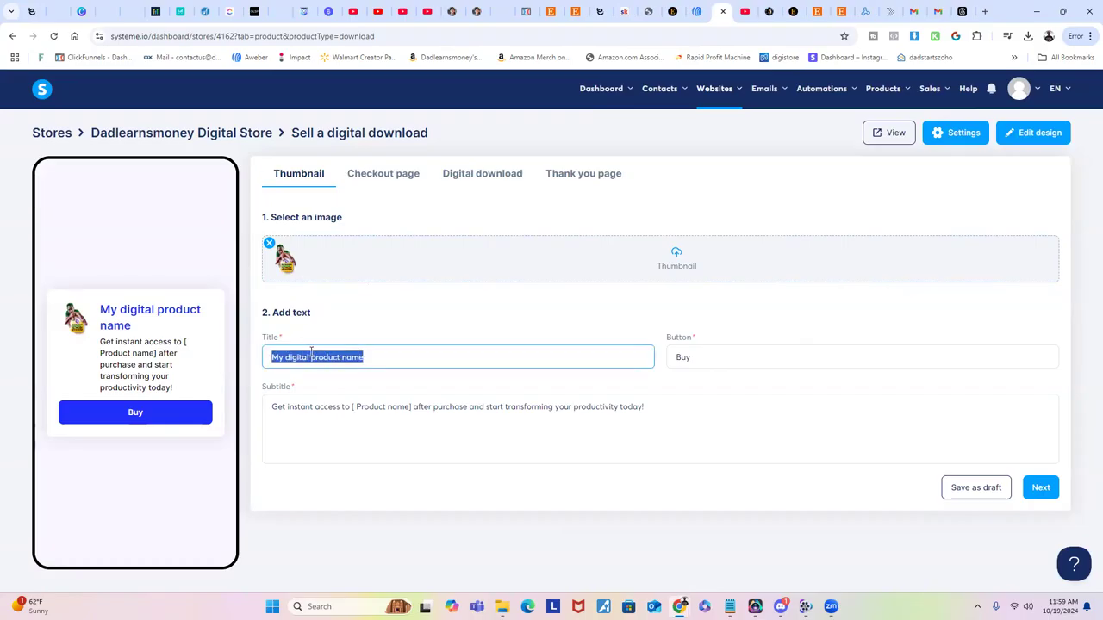
text(Affil)
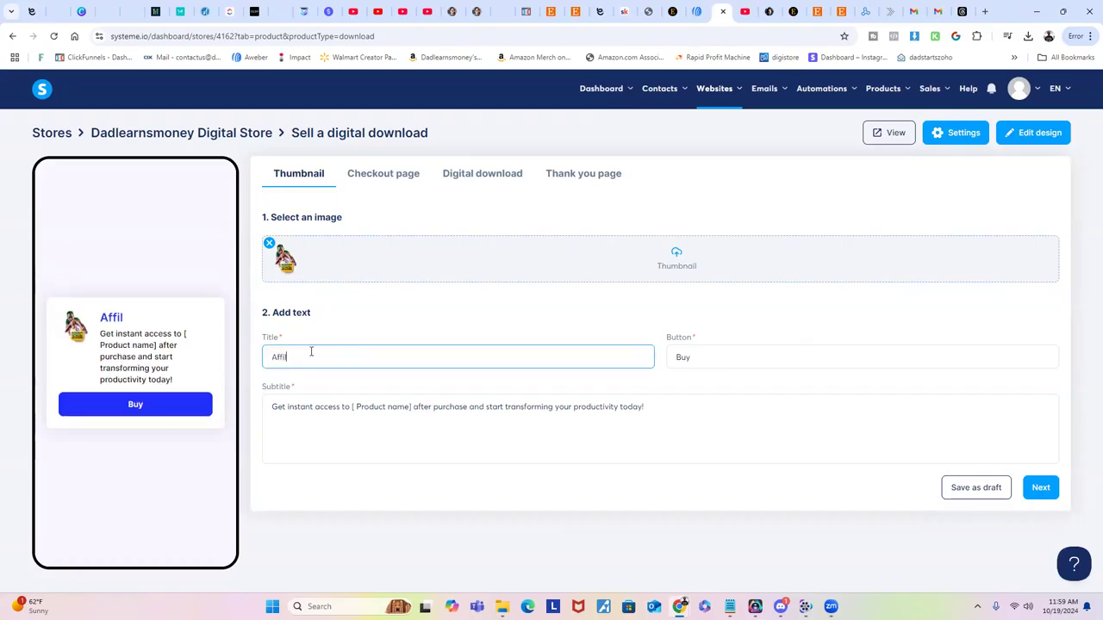
text(iate Income Sys)
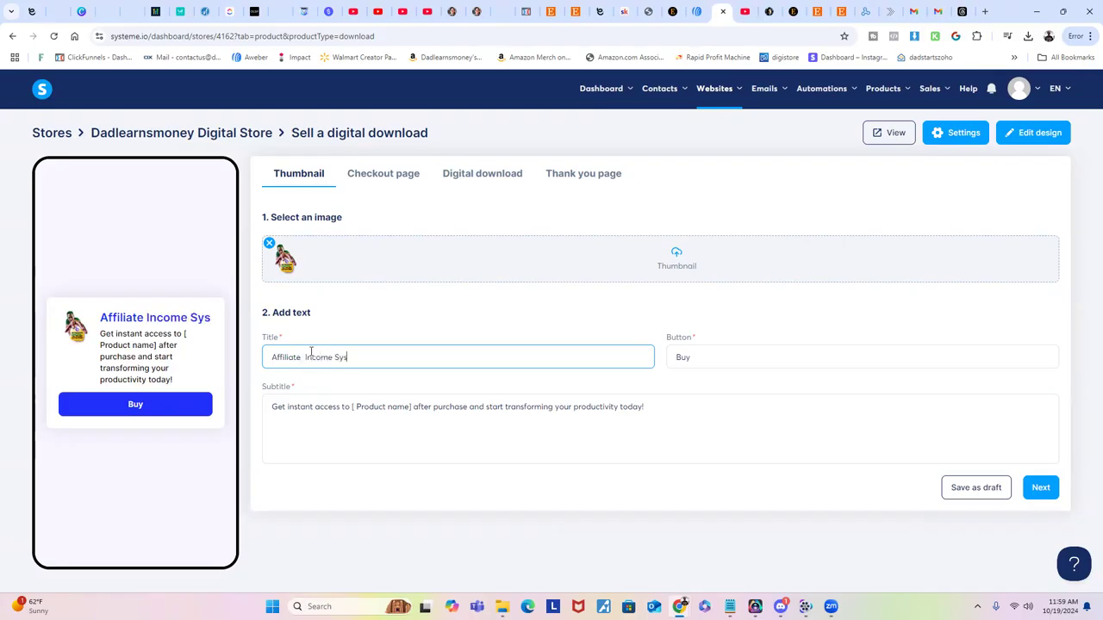
text(tem)
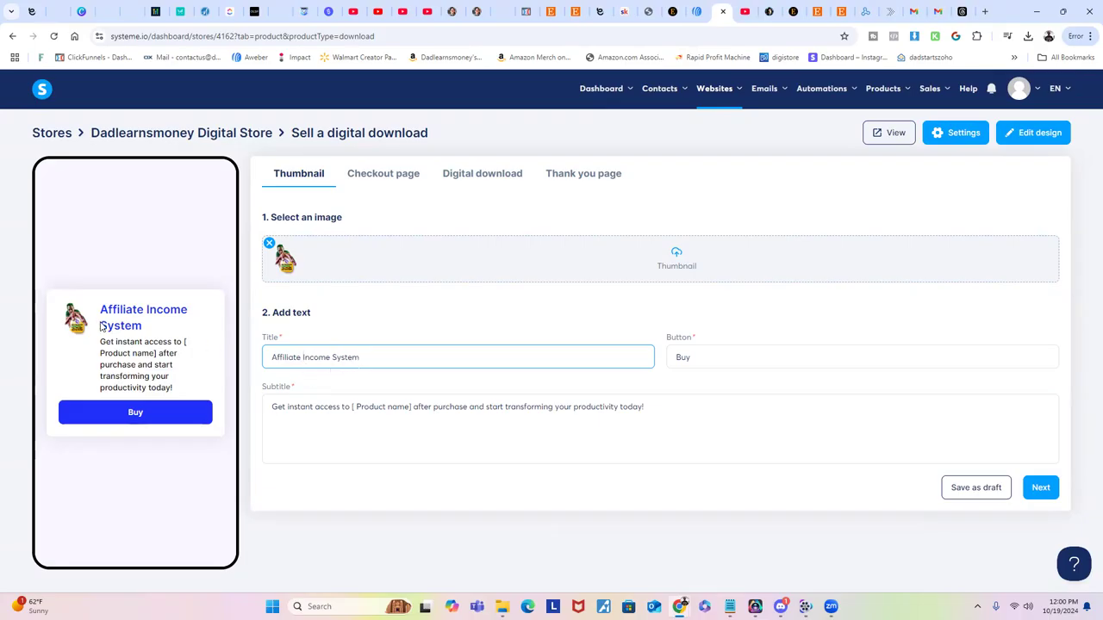
click(687, 358)
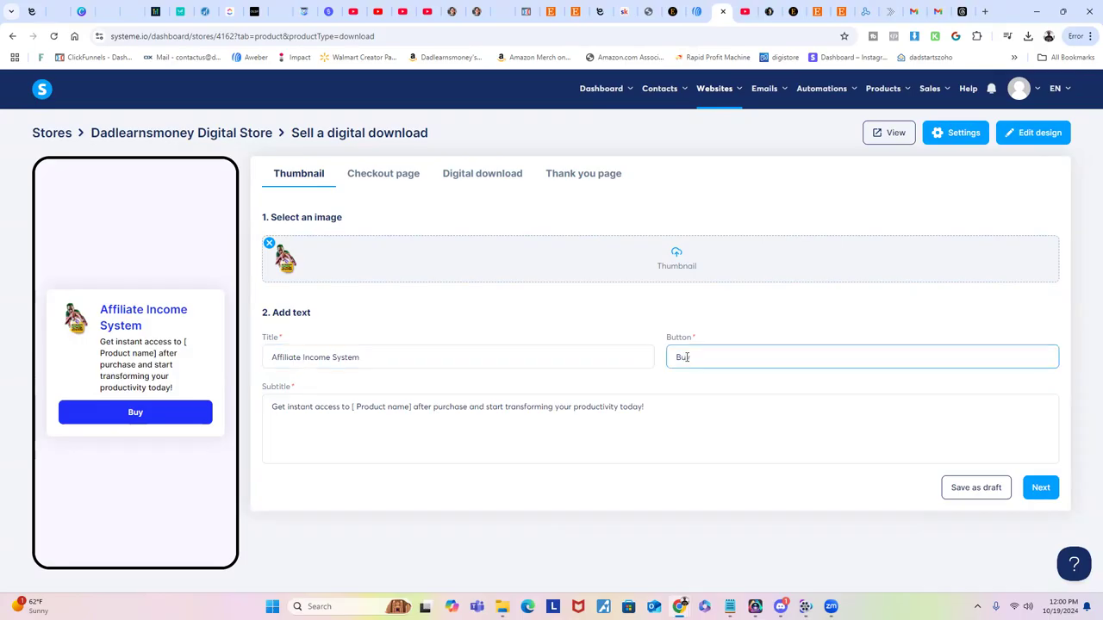
double_click(687, 356)
click(683, 357)
double_click(683, 356)
text(Download Nowq)
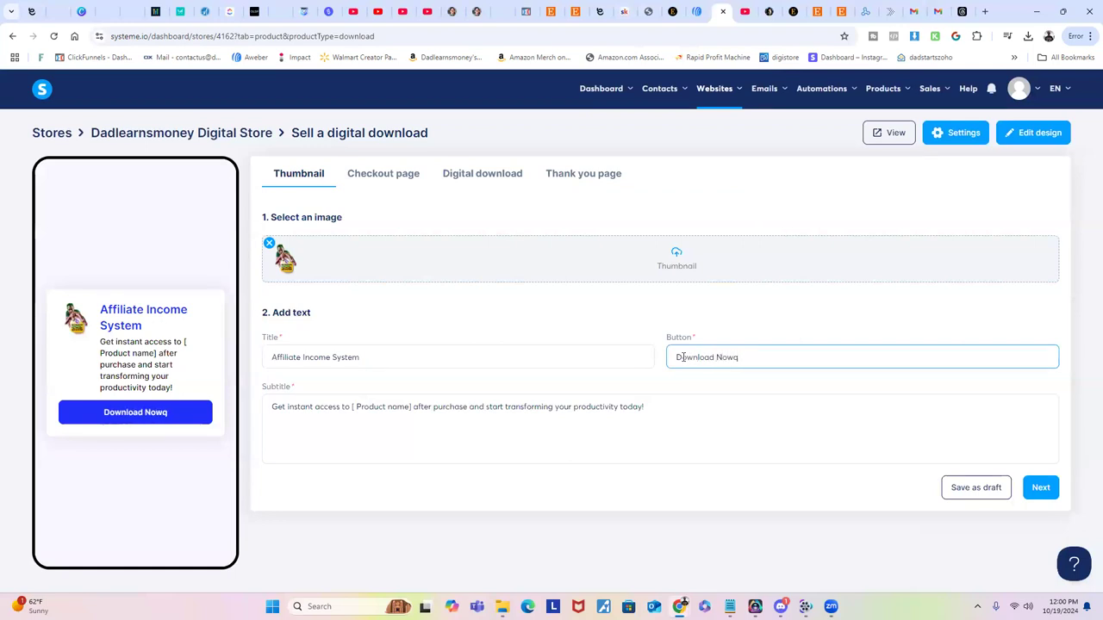
key(BackSpace)
Step: Replace the placeholder subtitle with 'Learn affiliate marketing'
drag(277, 405, 692, 399)
text(Le)
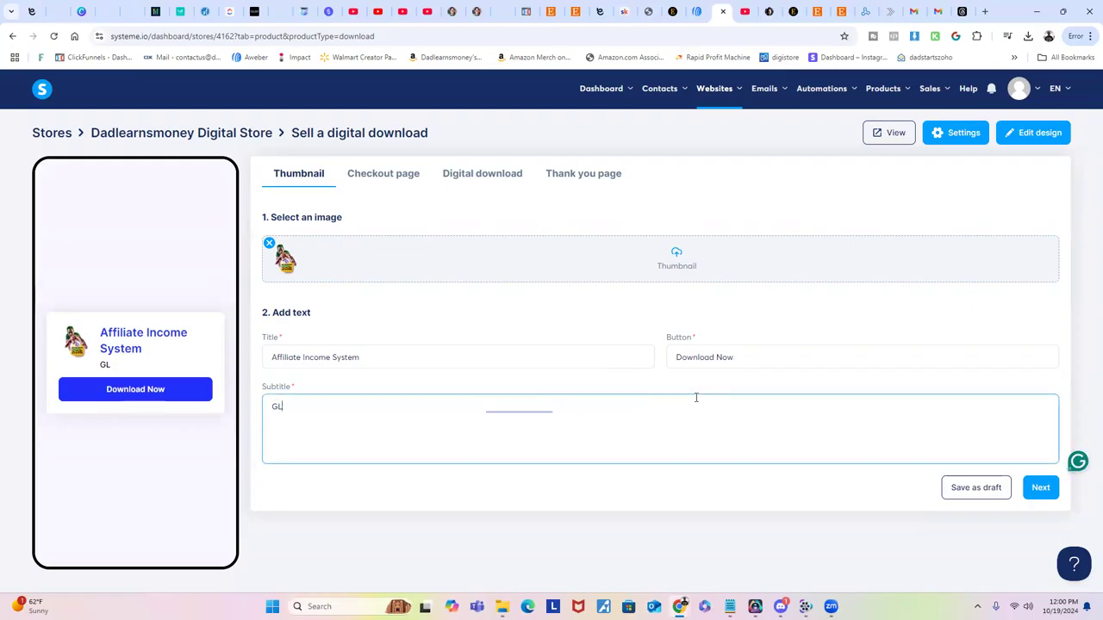
key(BackSpace)
key(BackSpace)
key(BackSpace)
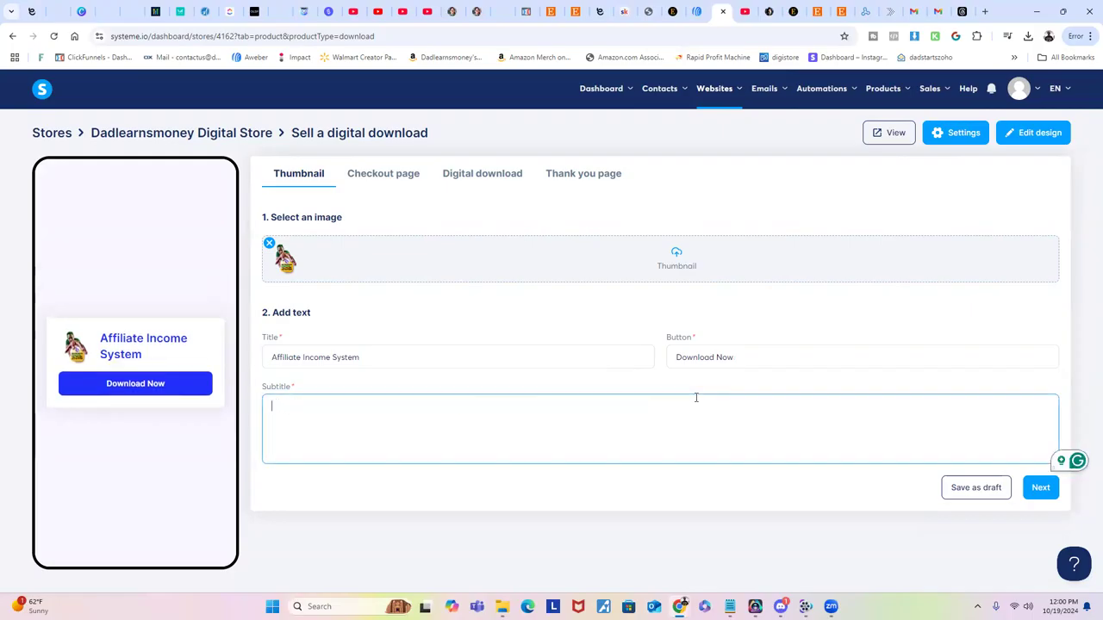
text(Learn affil)
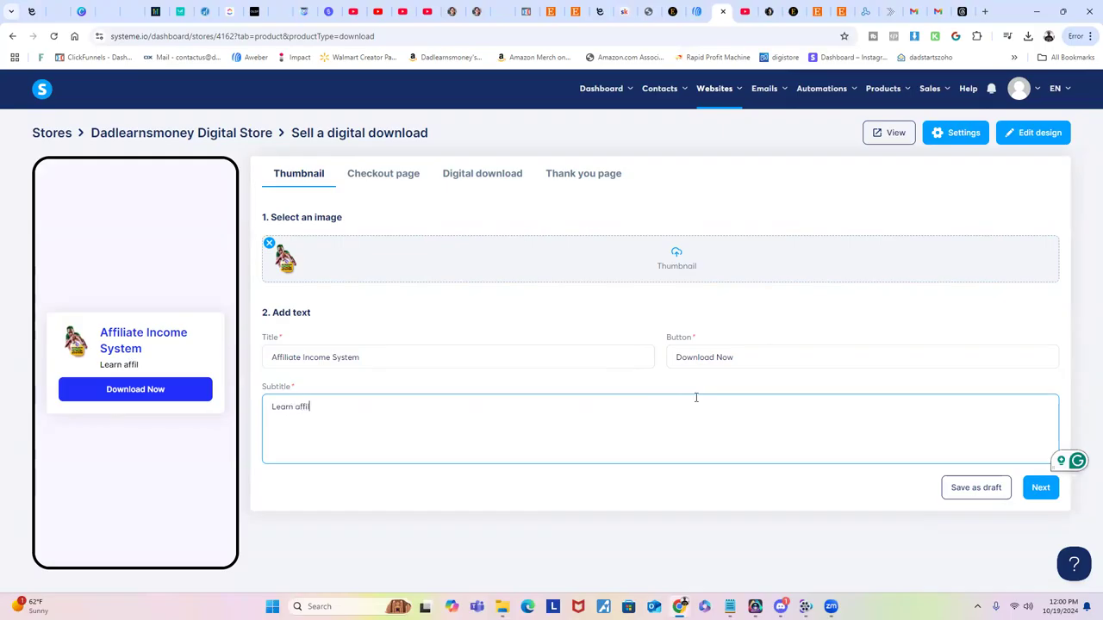
text(iate marketing)
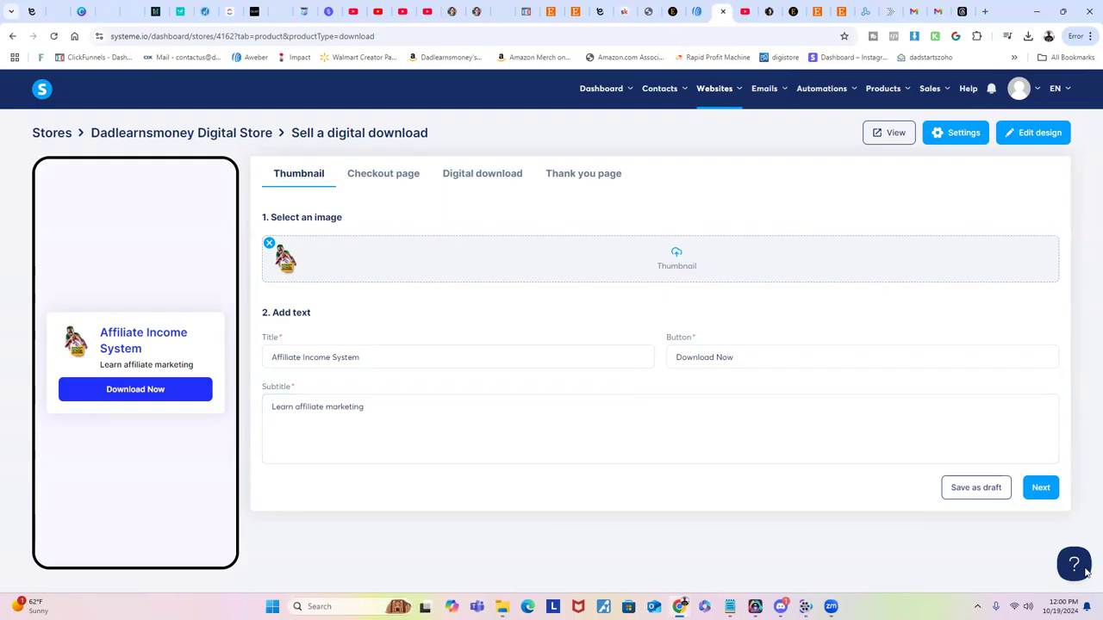
Step: Move to the checkout page step and set its image to 'Affiliate marketing (7).png'
click(1038, 488)
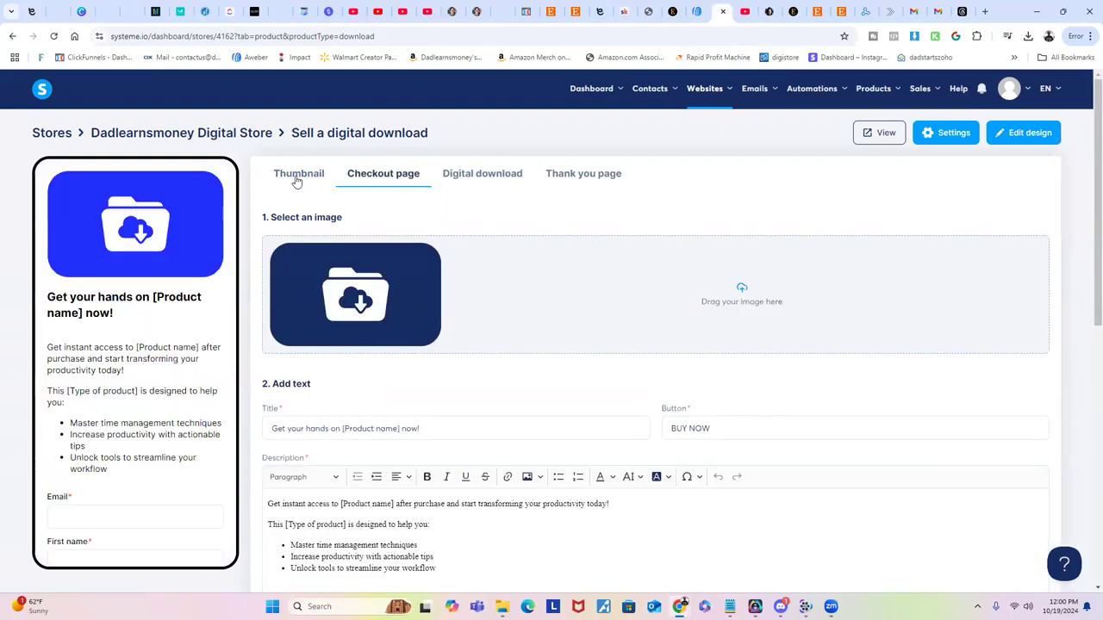
scroll(610, 199, down, 2)
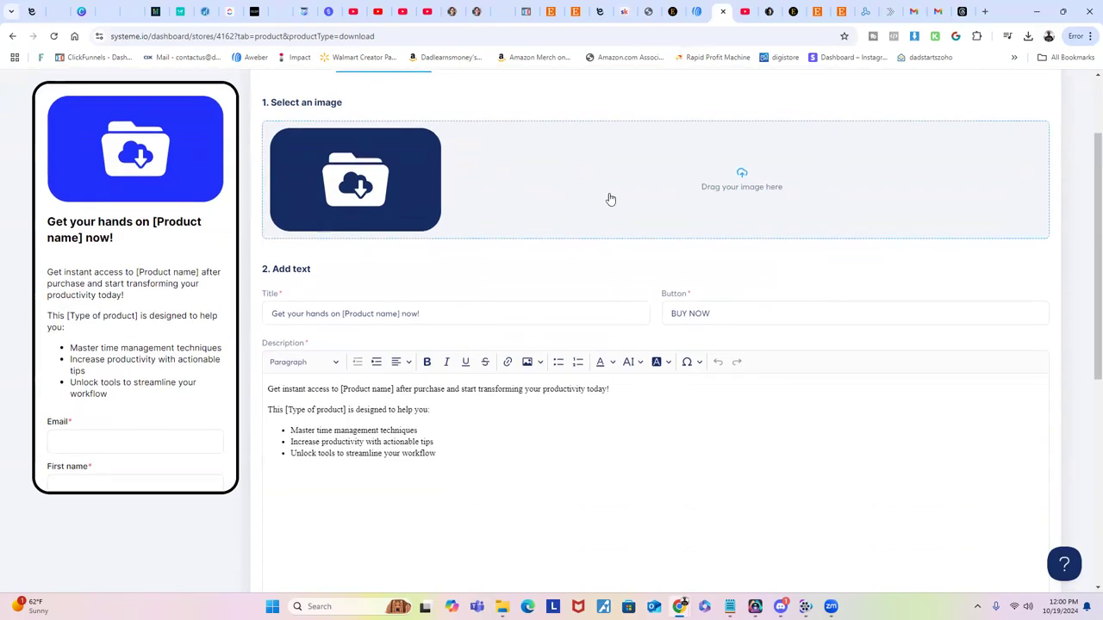
scroll(714, 209, up, 1)
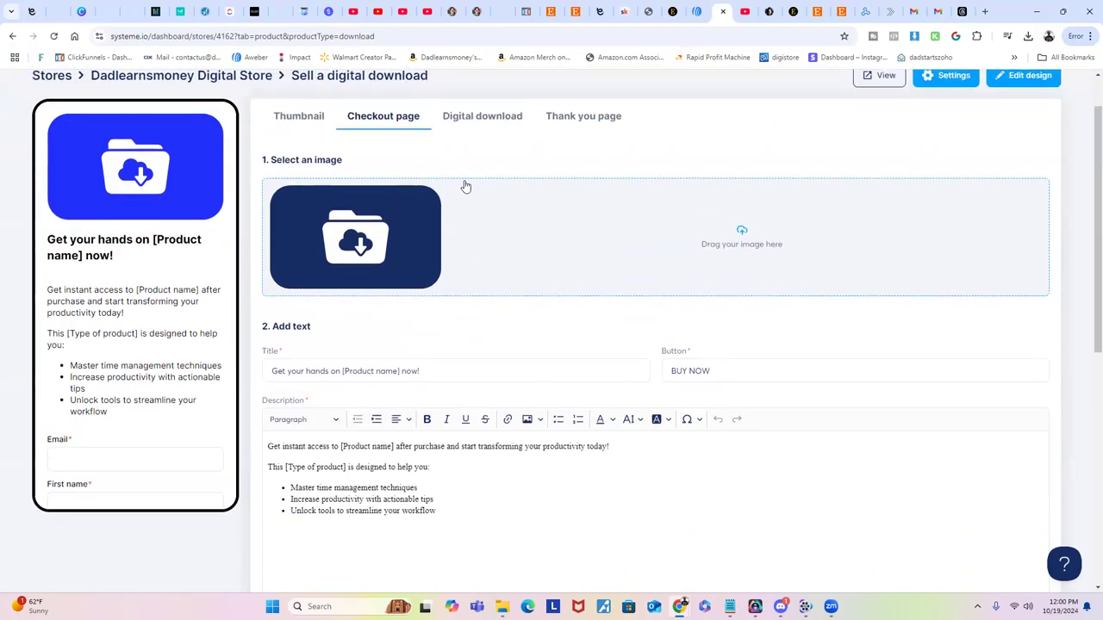
click(724, 246)
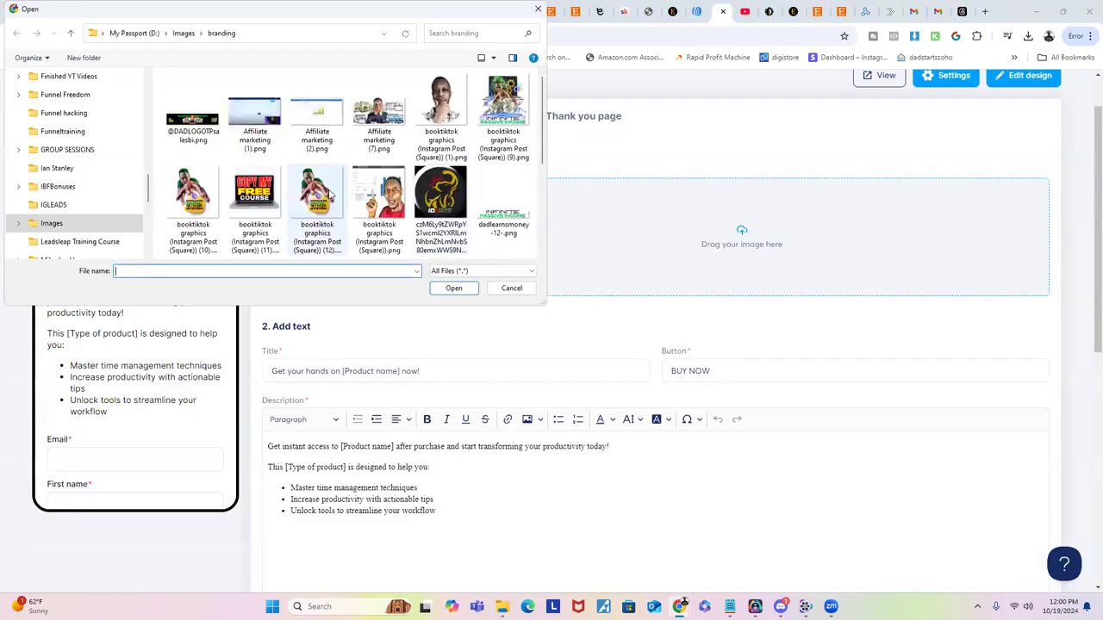
click(388, 108)
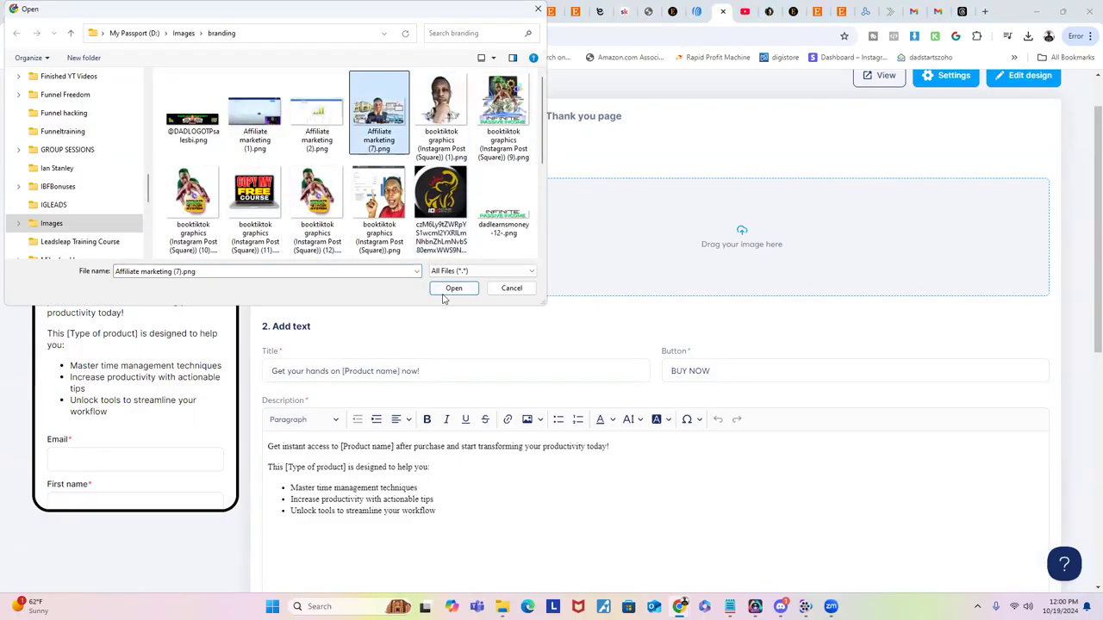
click(451, 289)
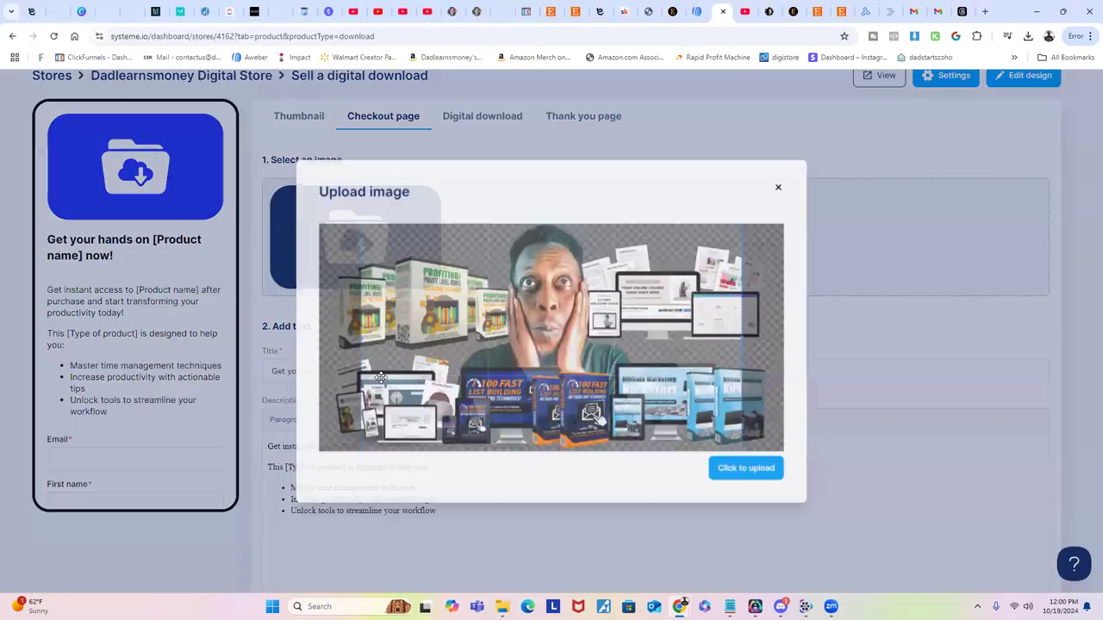
click(754, 469)
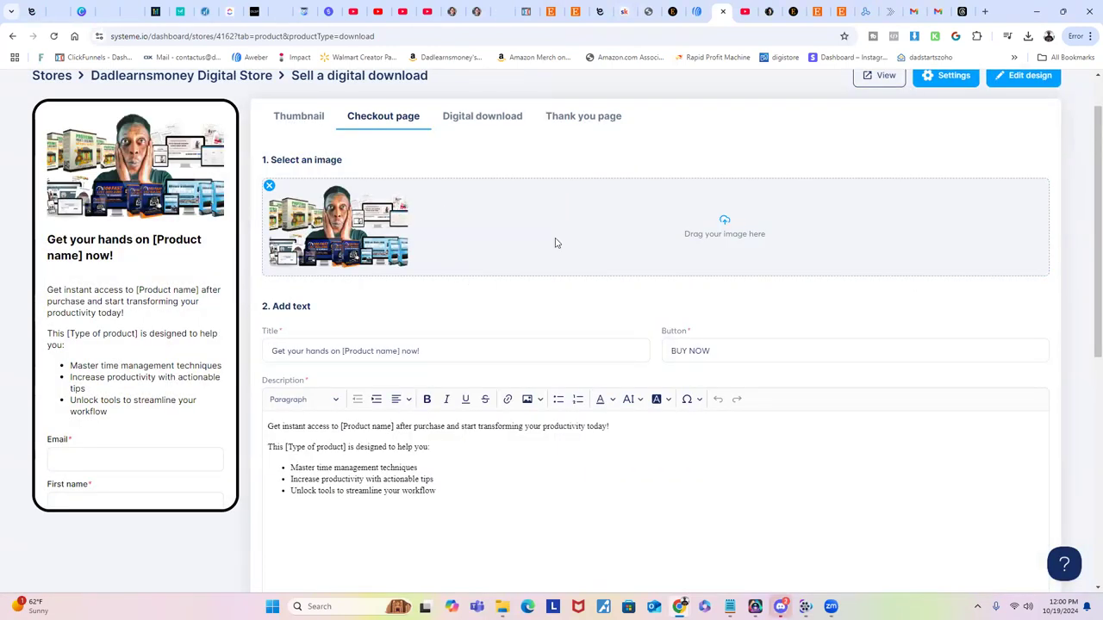
scroll(410, 332, down, 1)
scroll(410, 332, down, 1)
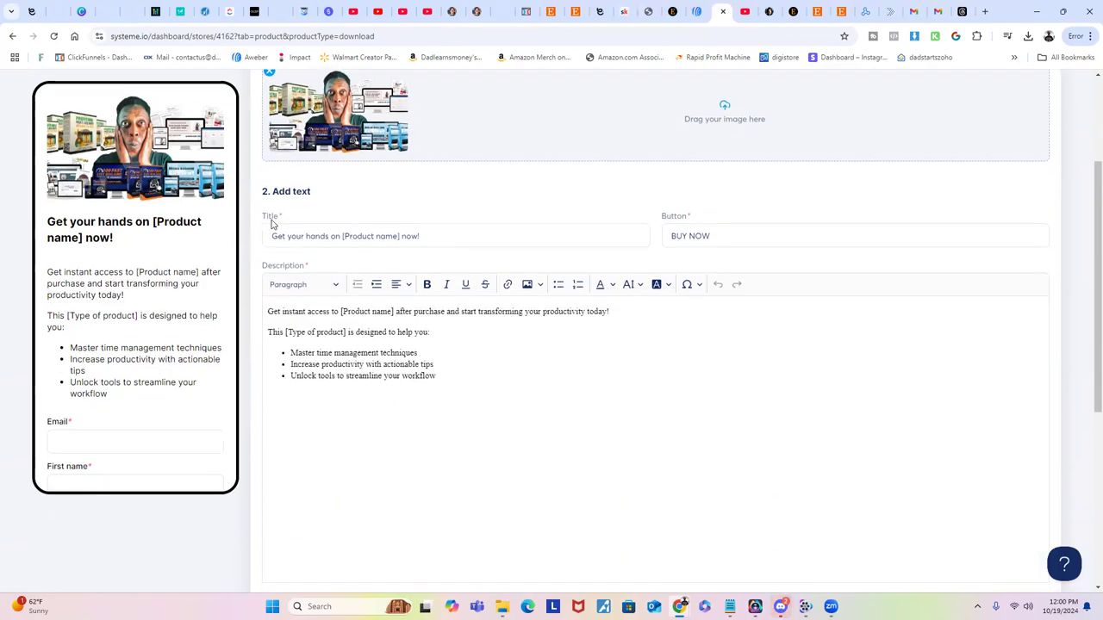
drag(278, 231, 460, 229)
click(443, 234)
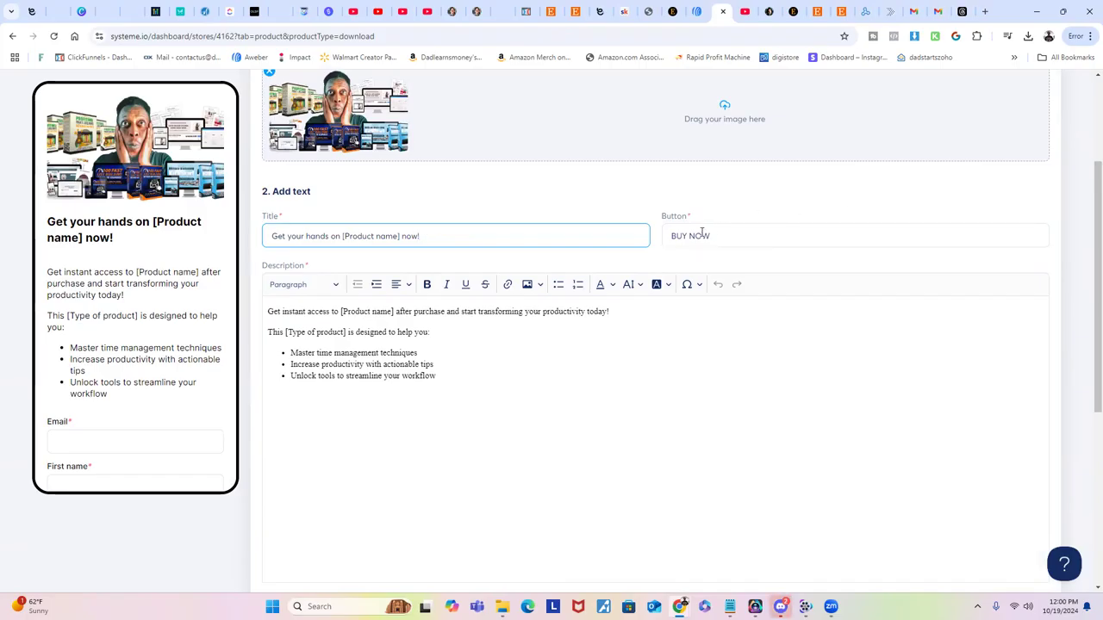
scroll(146, 362, down, 3)
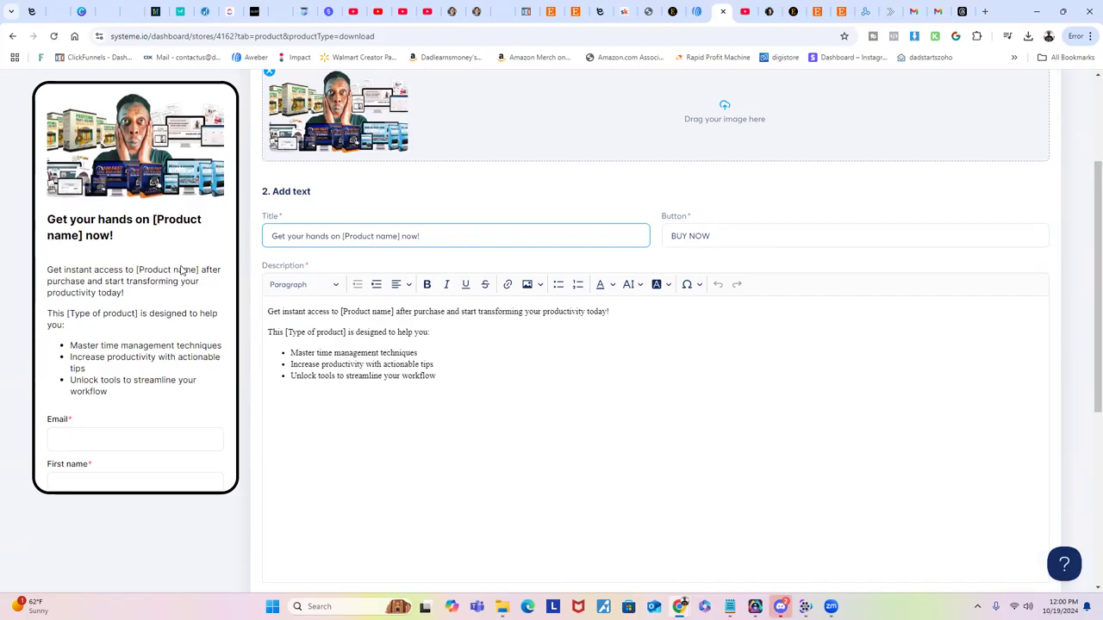
scroll(146, 363, down, 1)
scroll(476, 388, up, 2)
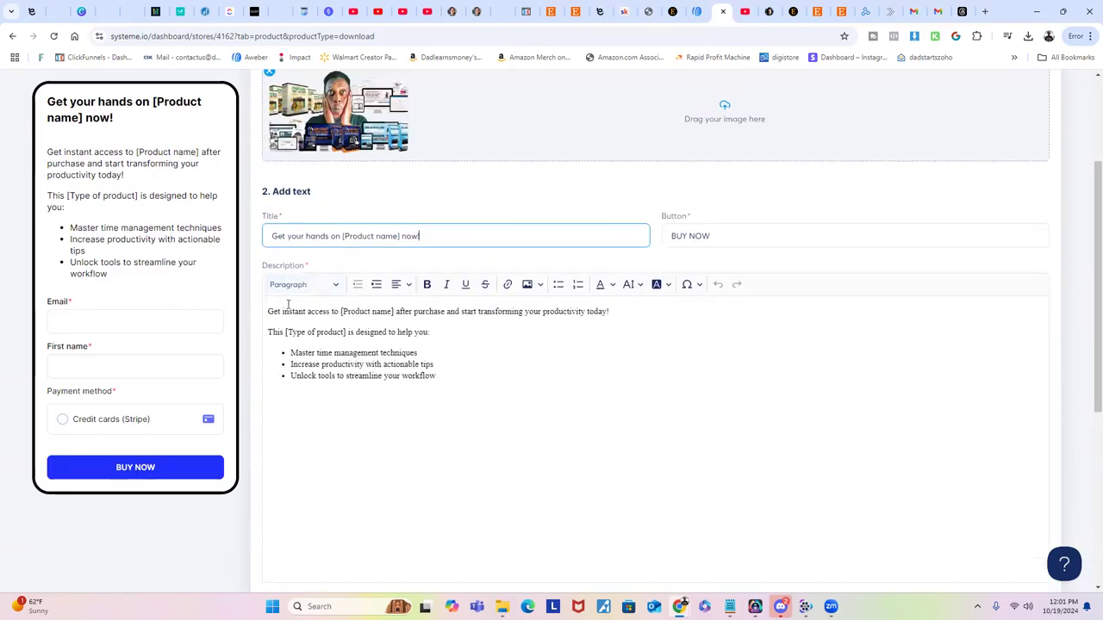
scroll(82, 258, up, 2)
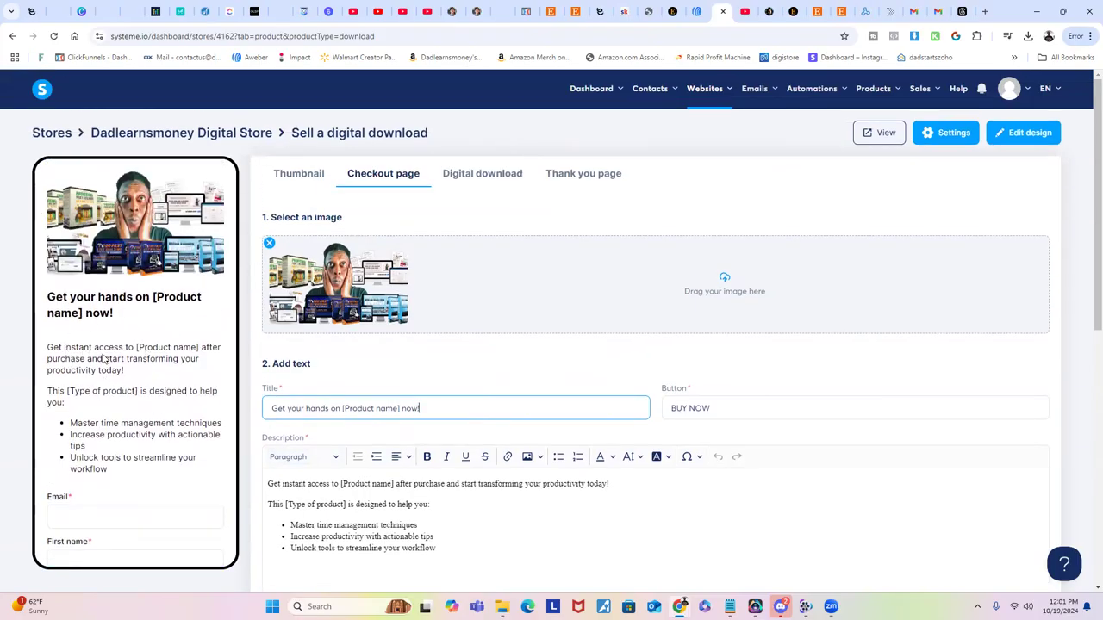
scroll(103, 358, down, 2)
scroll(121, 408, down, 2)
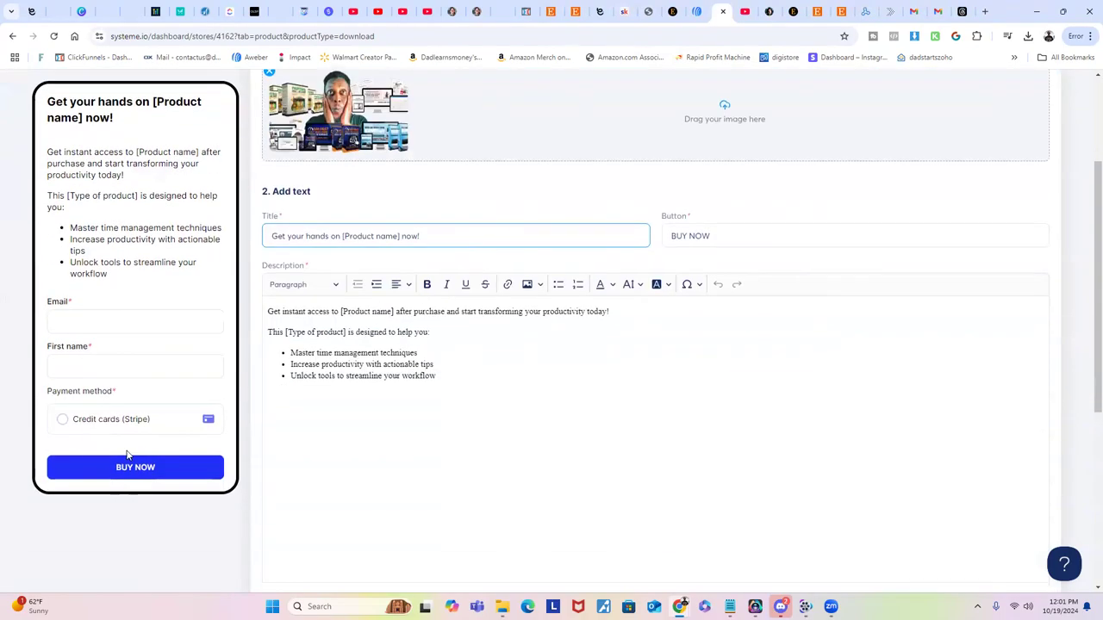
scroll(423, 401, down, 1)
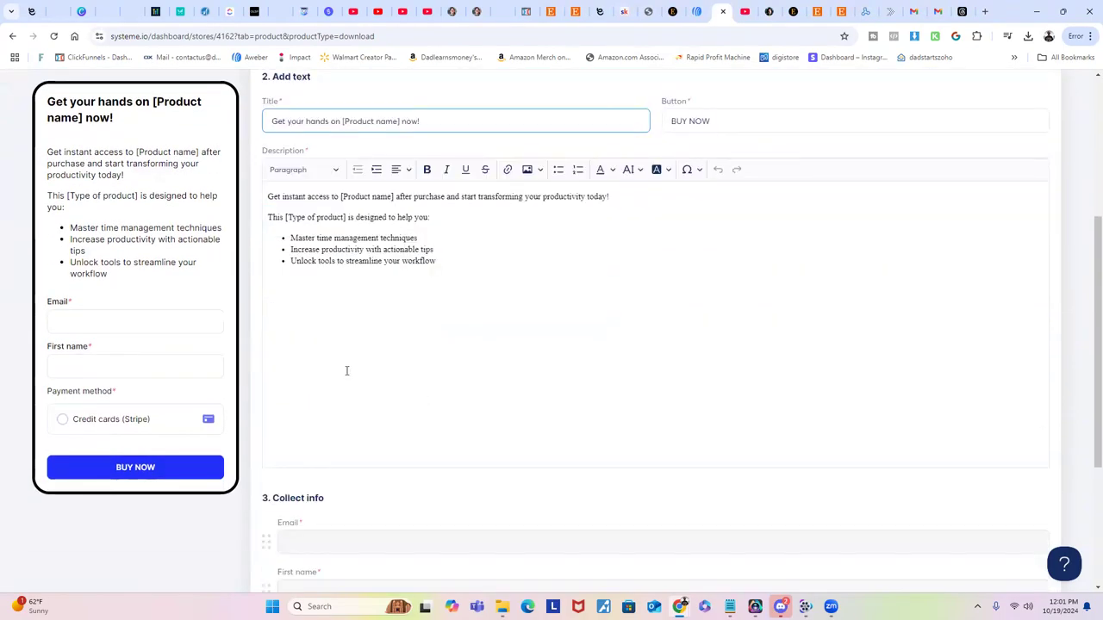
scroll(336, 336, down, 2)
scroll(318, 310, down, 1)
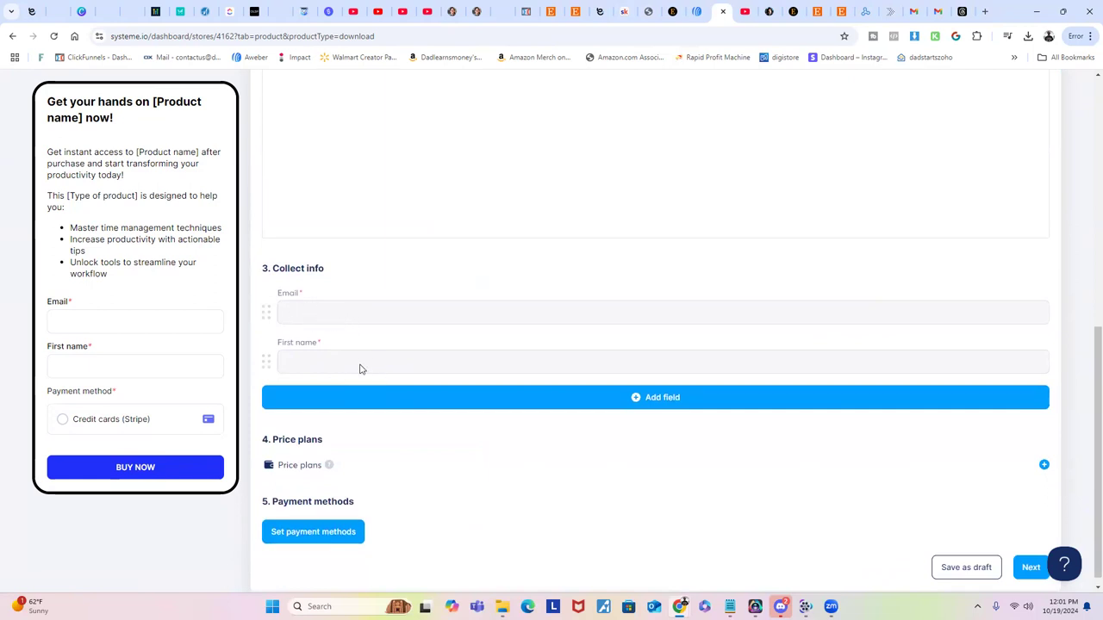
scroll(353, 396, down, 1)
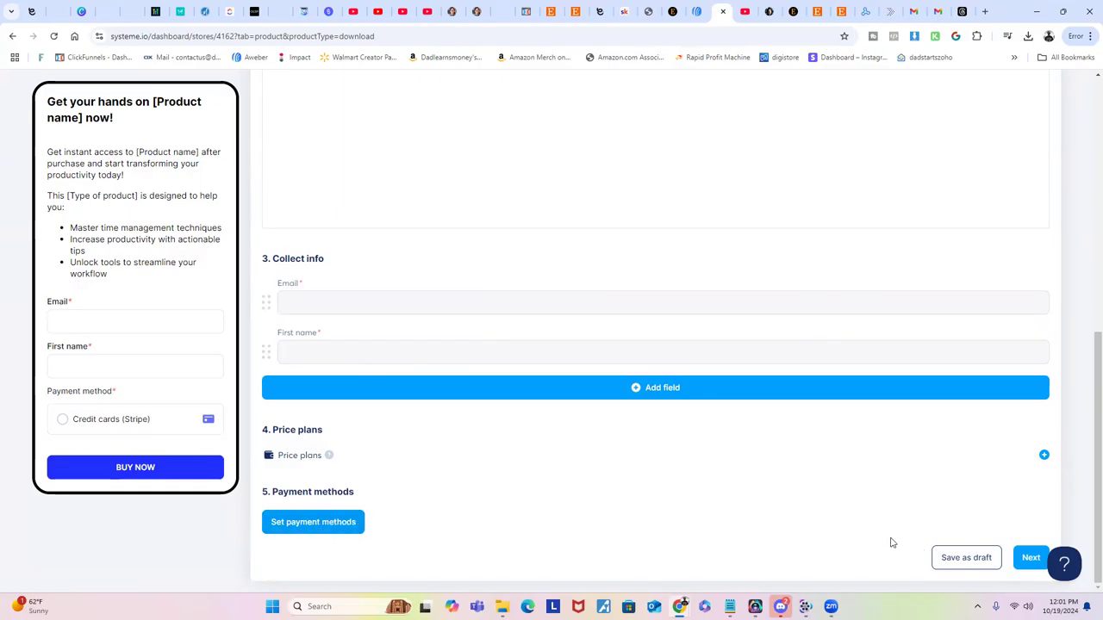
scroll(510, 427, up, 2)
scroll(510, 426, down, 2)
Step: Advance from the checkout page form to the Digital download step
click(1030, 558)
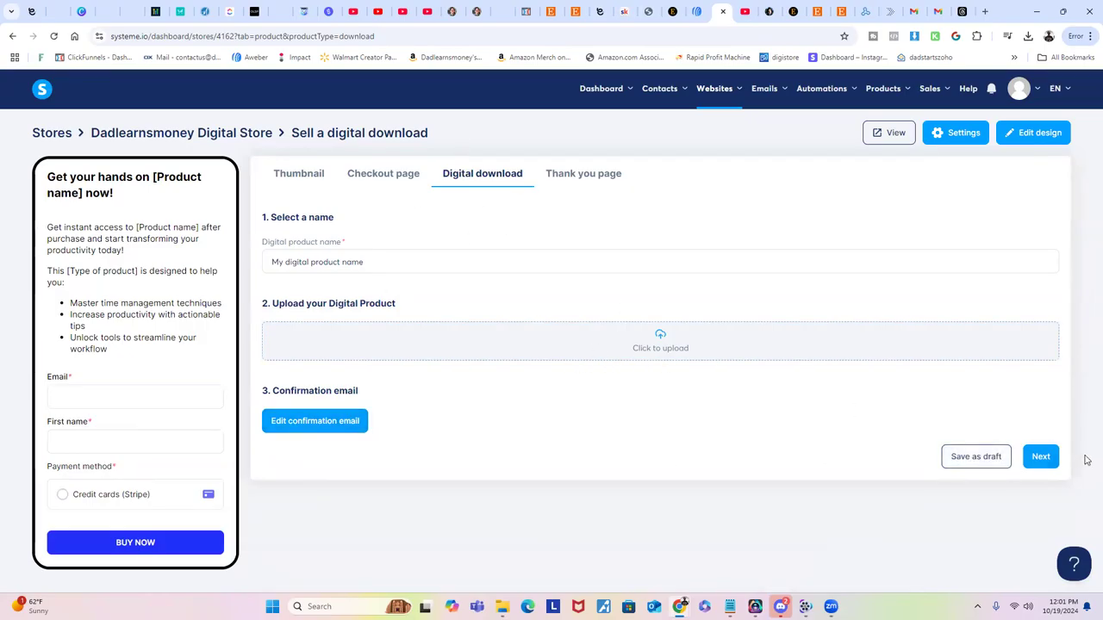
Step: Advance from the Digital download step to the Thank you page step
click(1042, 457)
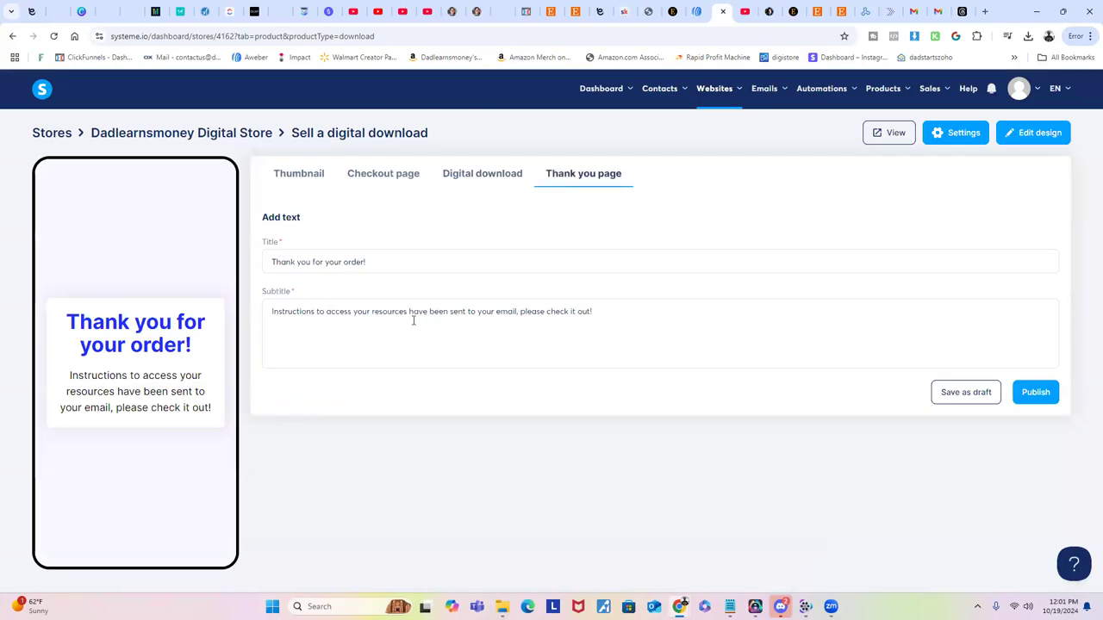